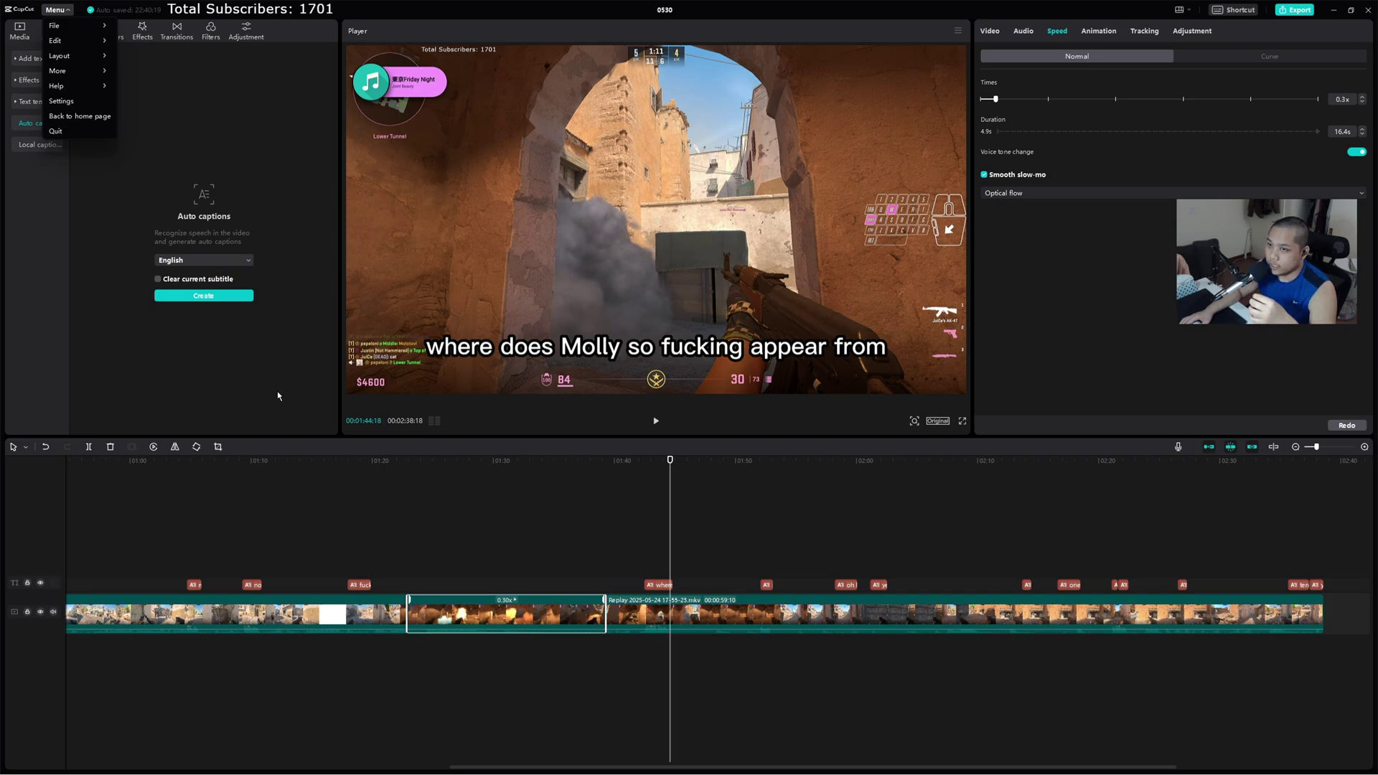
# Step: Widen and browse the transitions library, then download the Trending Pull in transition
pyautogui.click(176, 31)
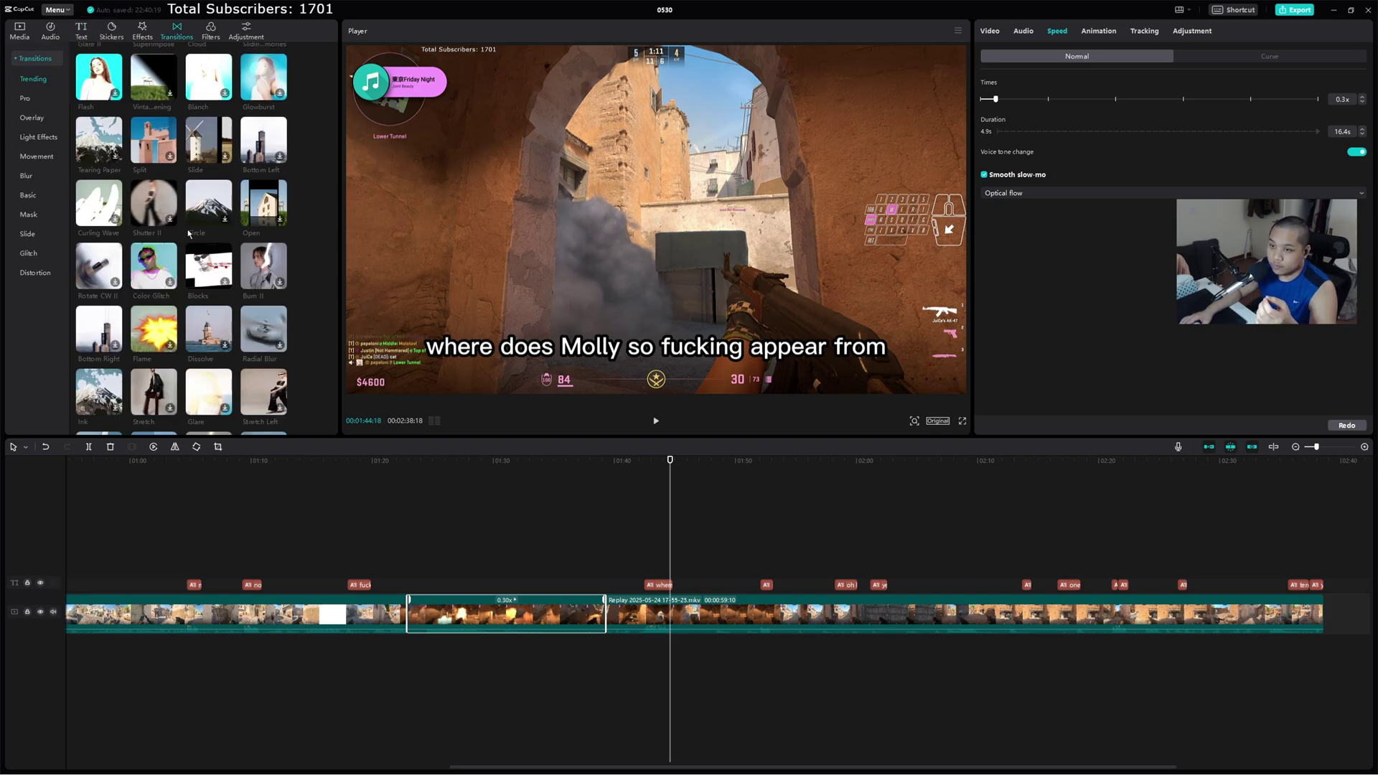
pyautogui.scroll(-1, 316, 215)
pyautogui.moveTo(336, 214); pyautogui.dragTo(529, 216)
pyautogui.scroll(-10, 361, 276)
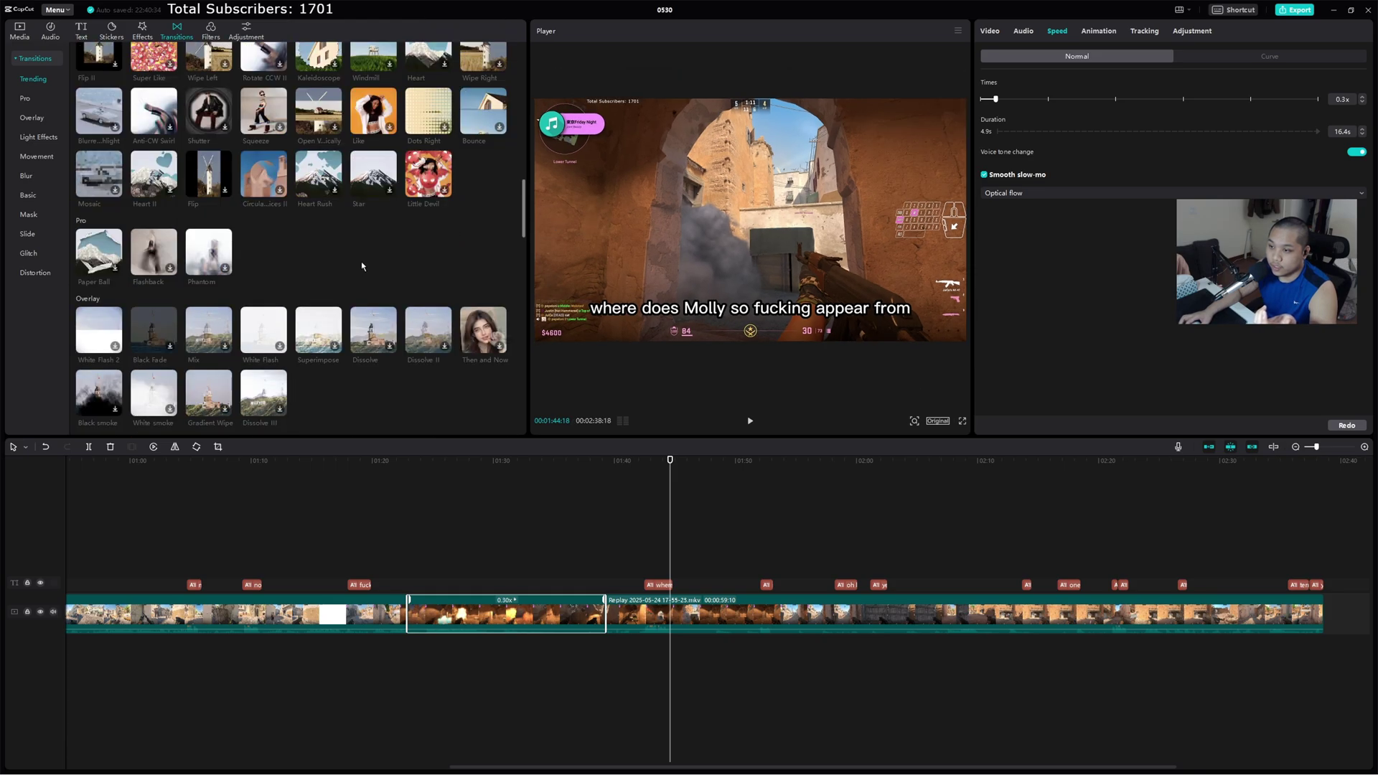
pyautogui.scroll(-15, 363, 267)
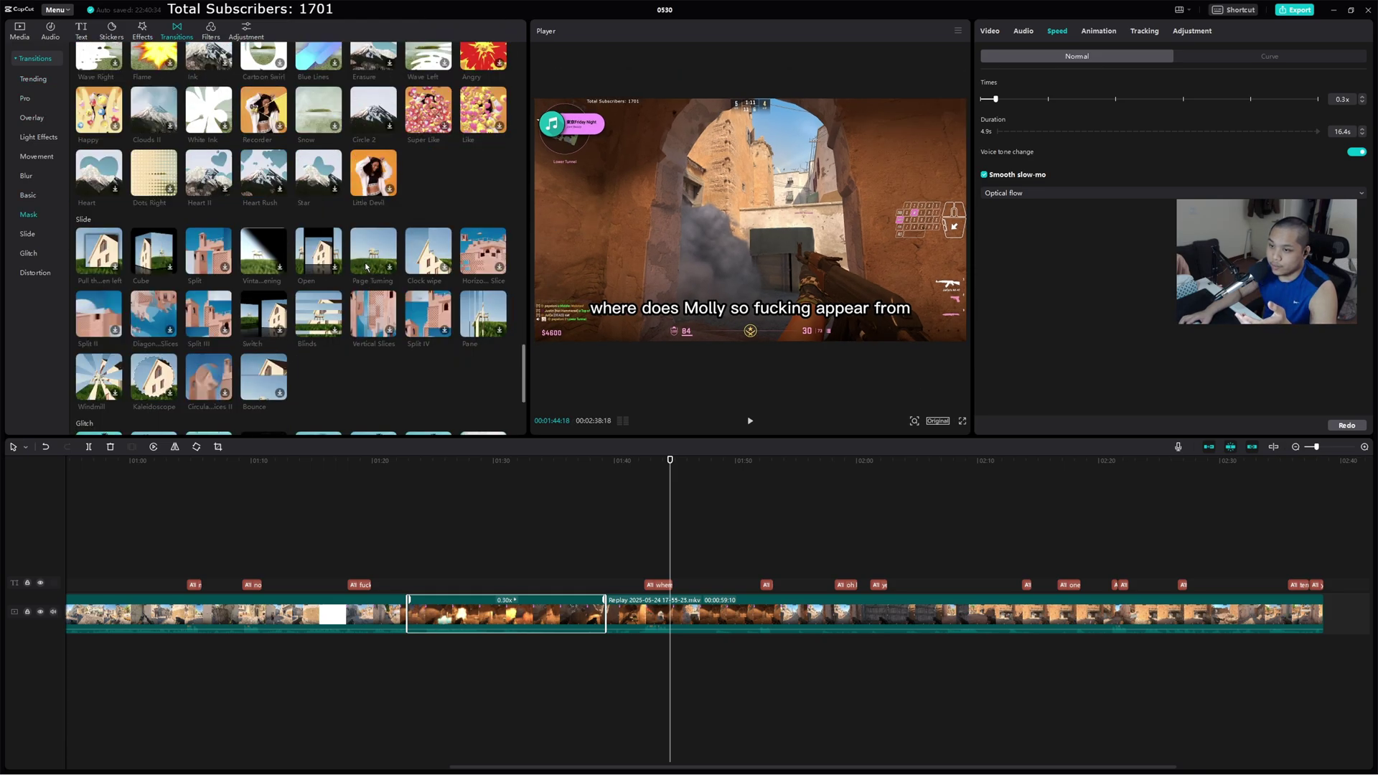
pyautogui.scroll(-1, 367, 270)
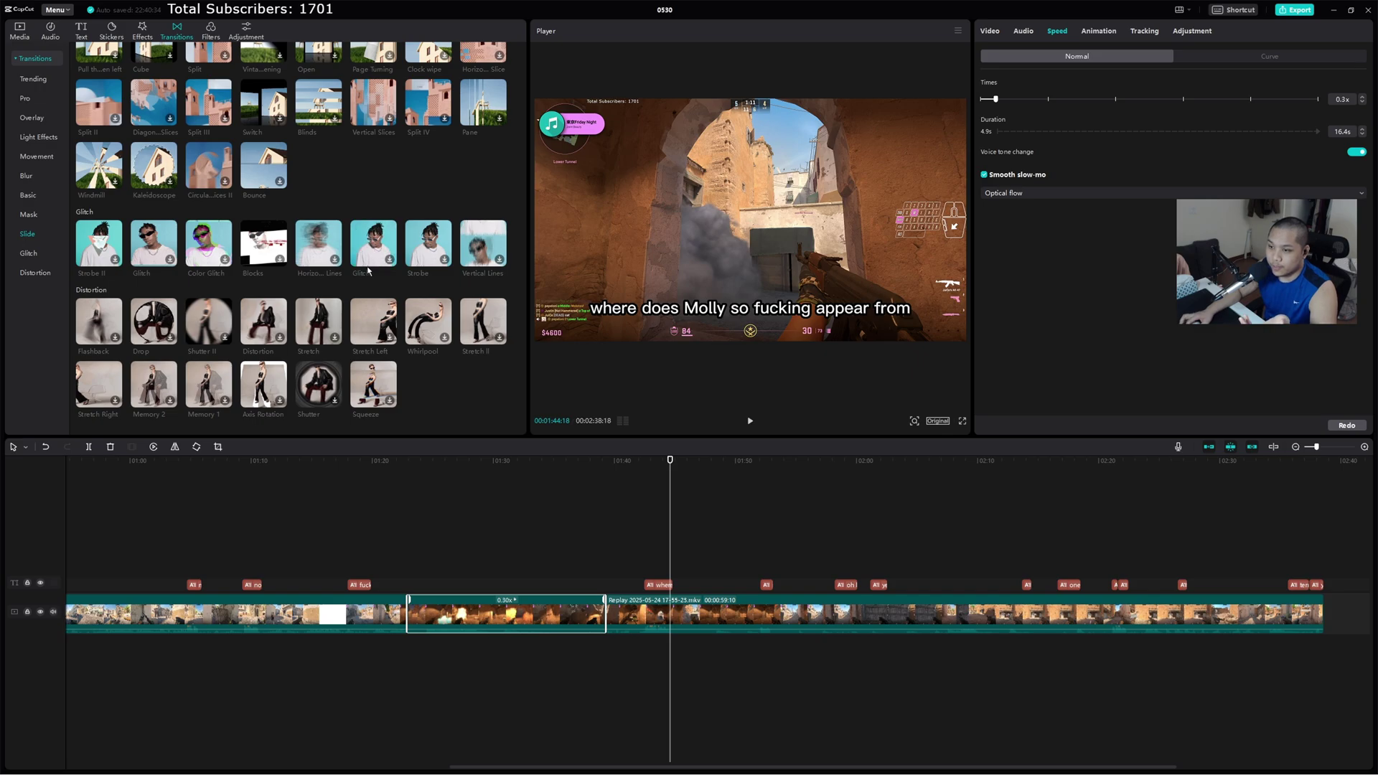
pyautogui.click(33, 79)
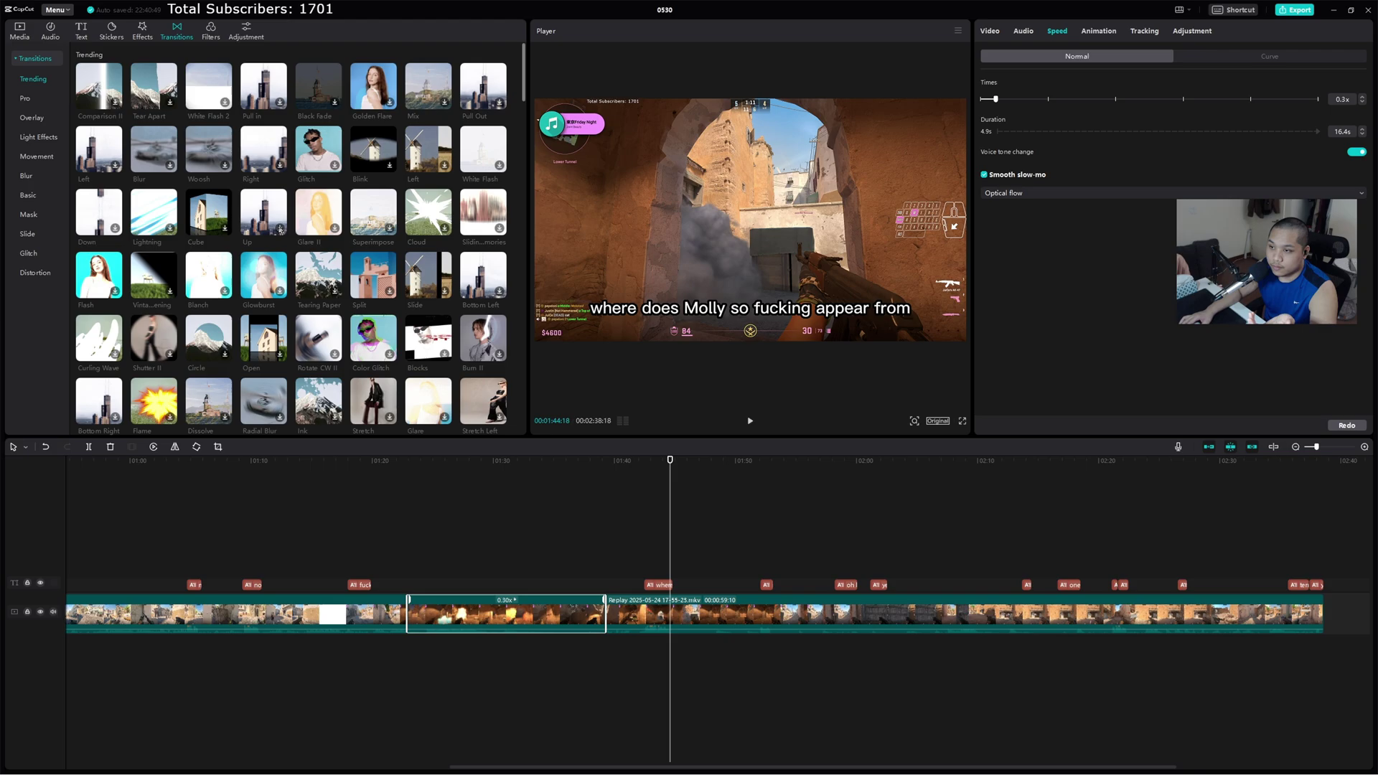
pyautogui.click(268, 91)
# Step: Play the footage from about 1:22 and pause at 1:28
pyautogui.click(381, 463)
pyautogui.press('space')
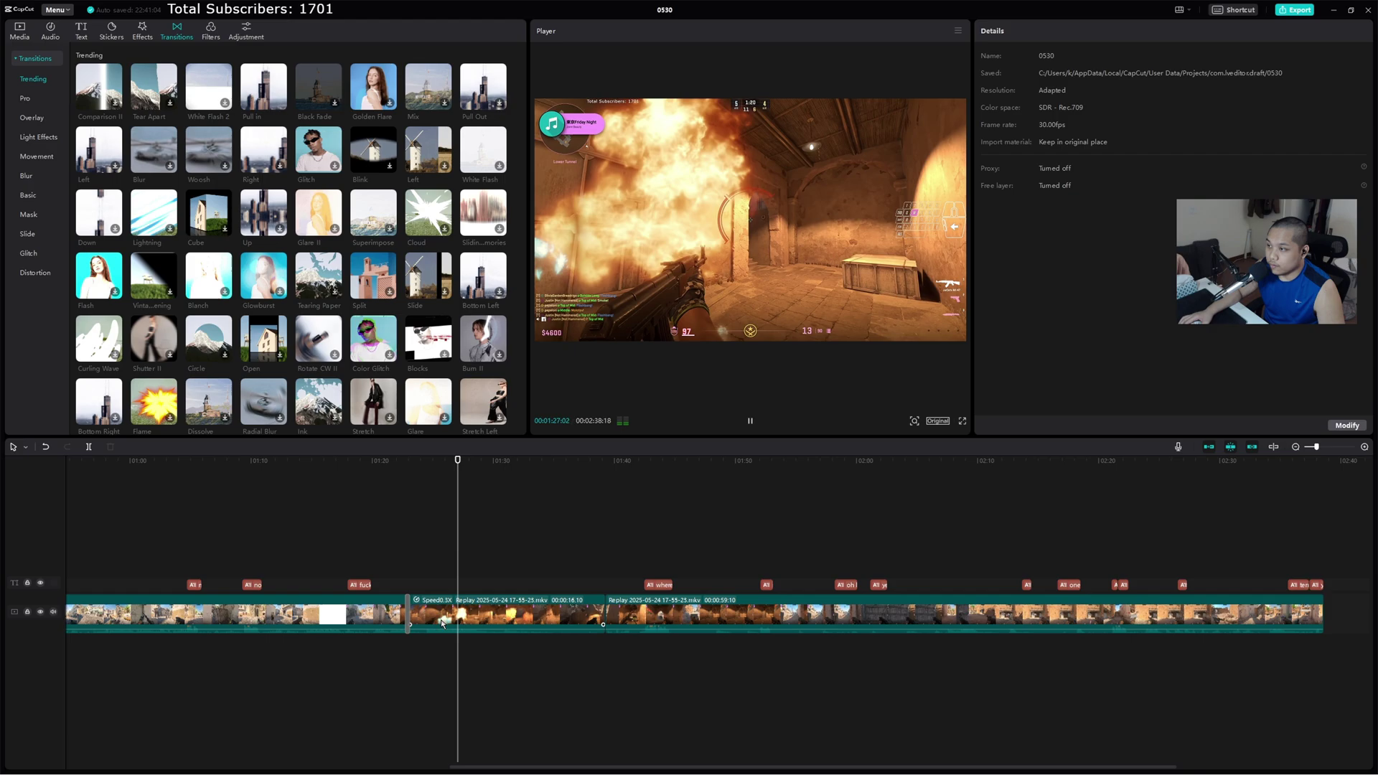
pyautogui.press('space')
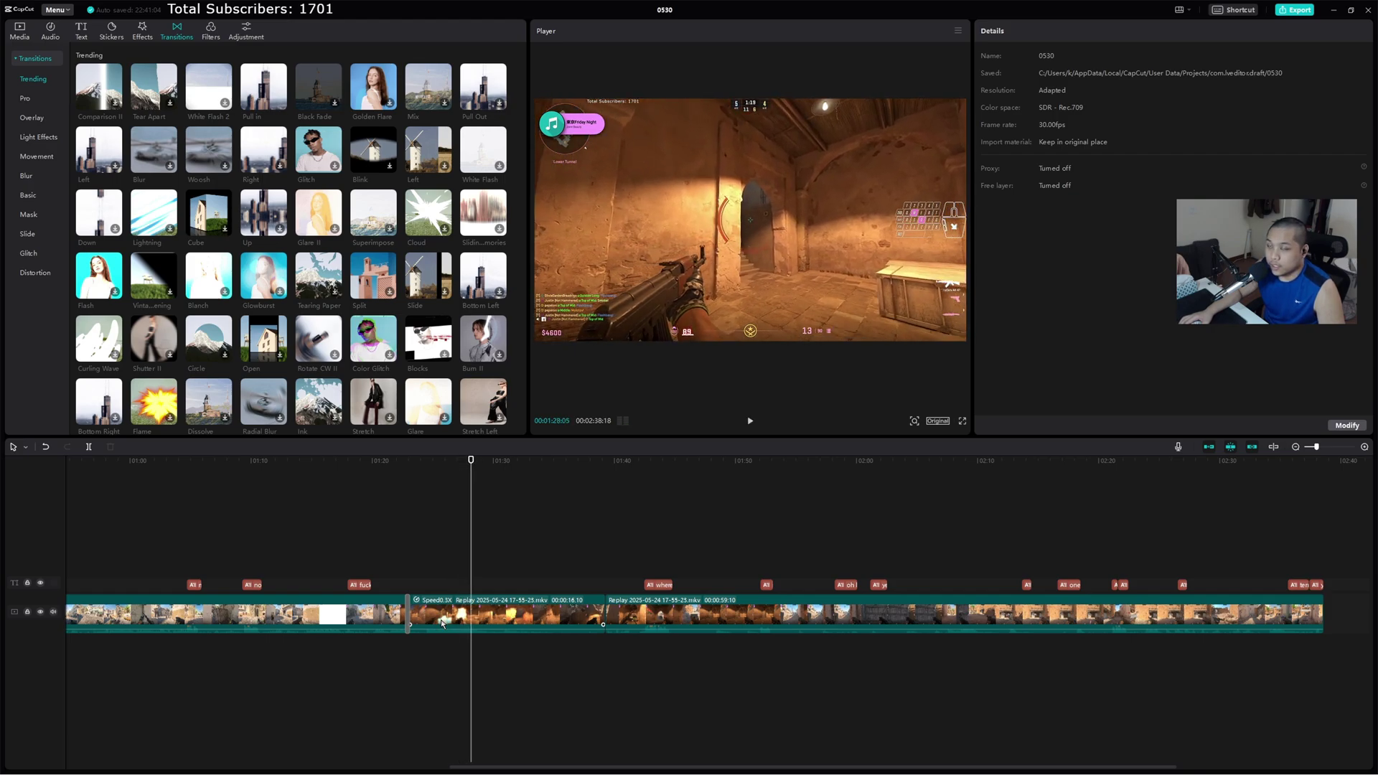
# Step: Keep Optical flow as the smooth slow-mo method for the 0.30x clip
pyautogui.click(560, 614)
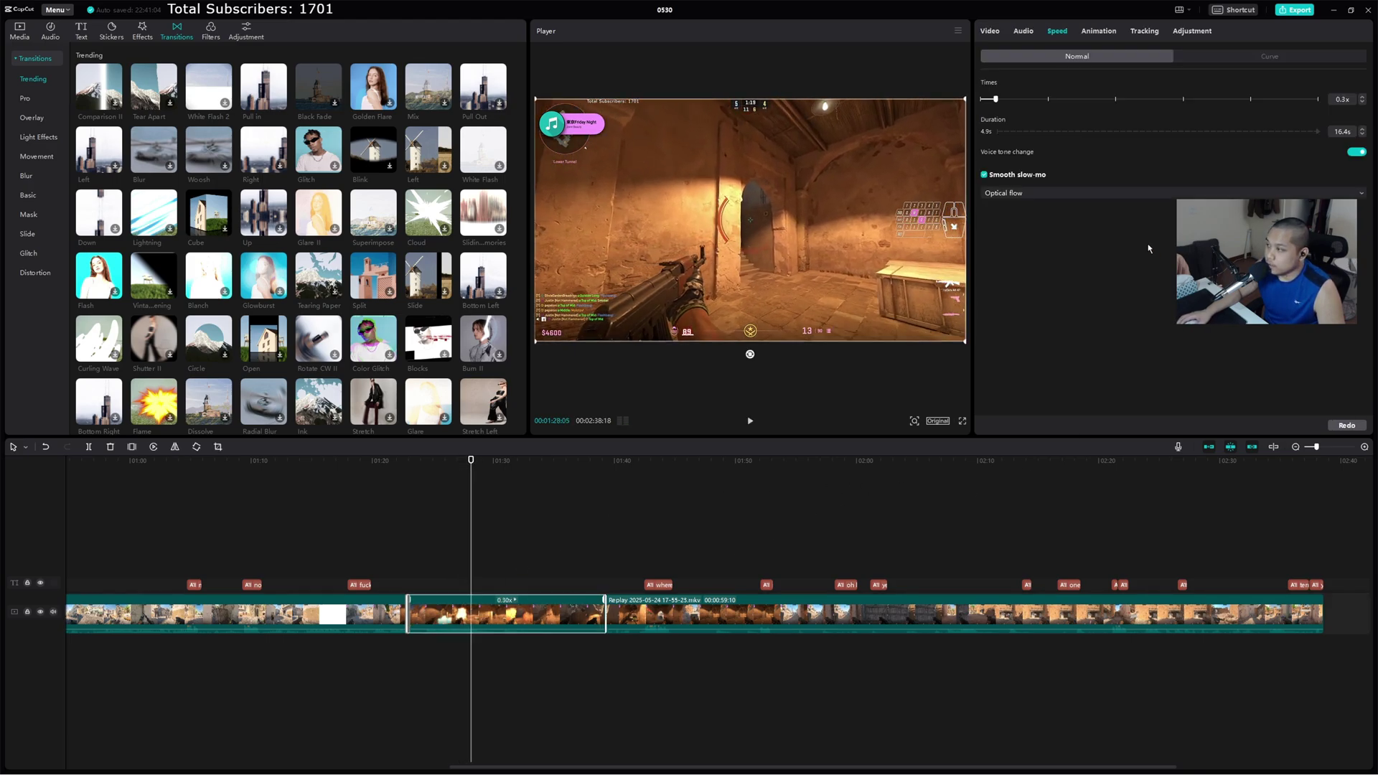
pyautogui.click(1069, 194)
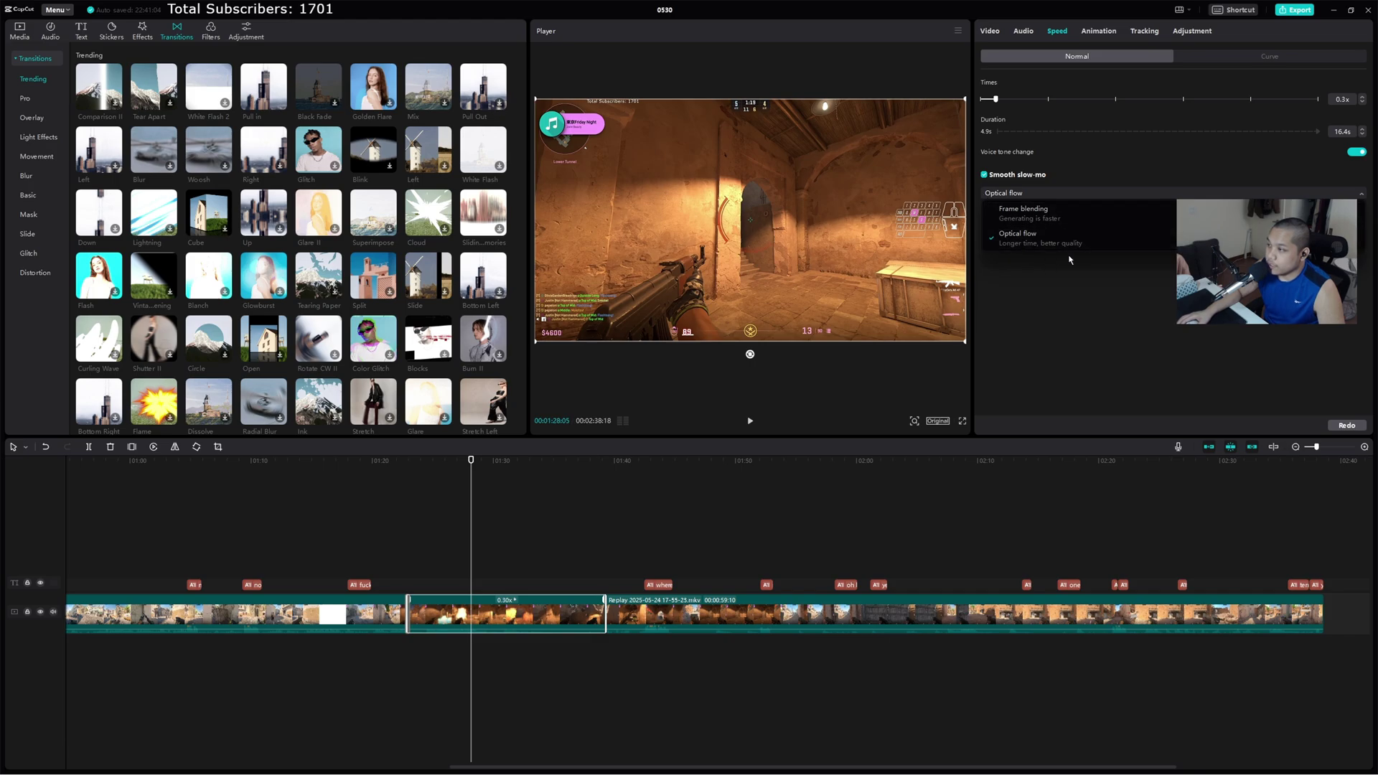
pyautogui.click(1016, 342)
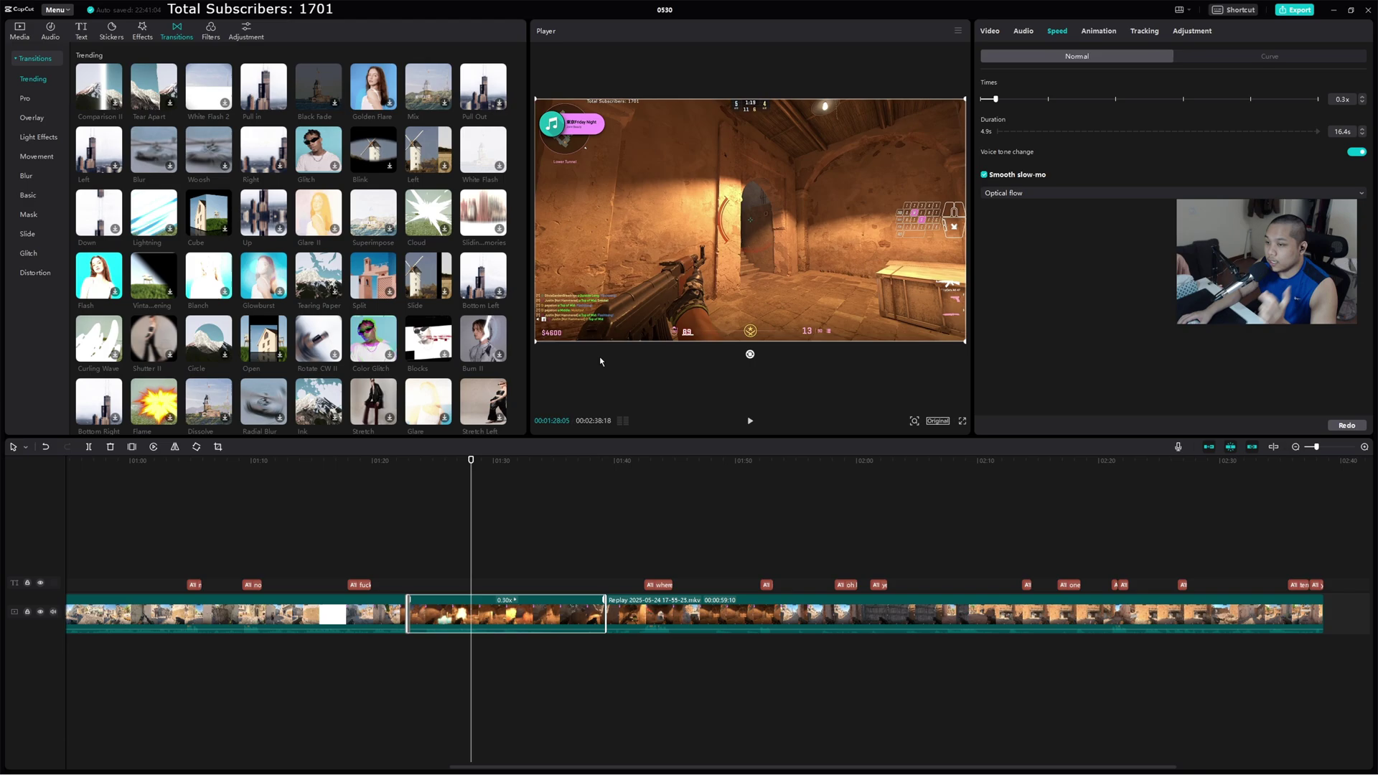
# Step: Deselect the clip and play the footage from 1:42, pausing at about 1:43
pyautogui.click(334, 469)
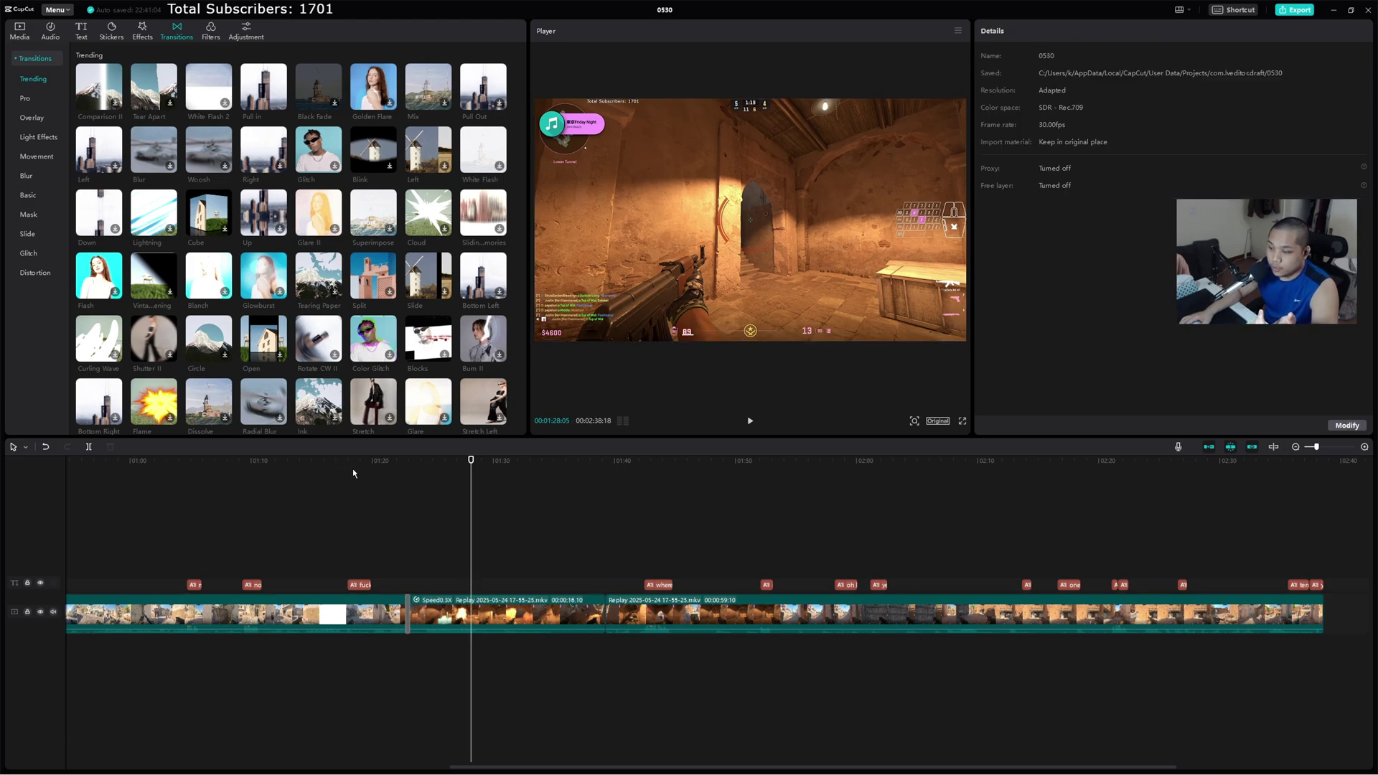
pyautogui.click(647, 462)
pyautogui.press('space')
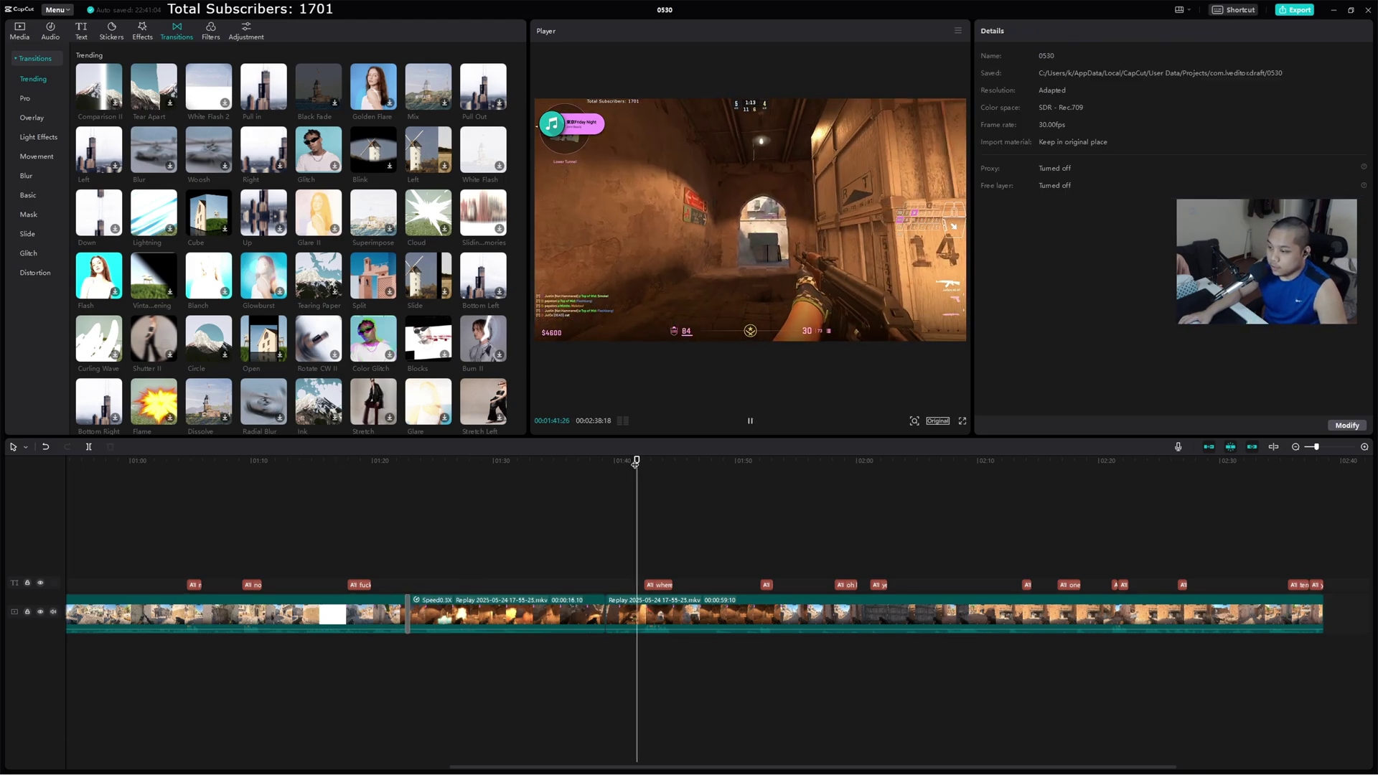
pyautogui.press('space')
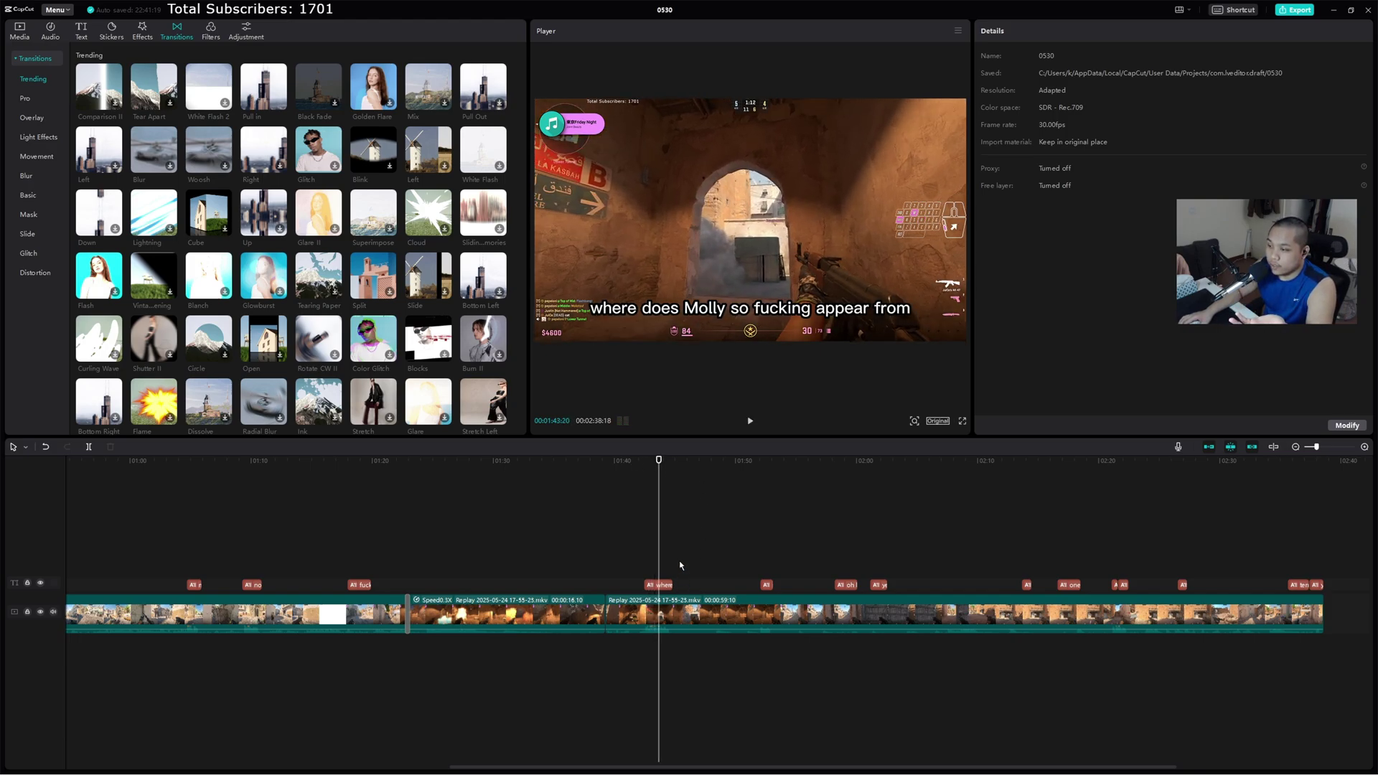
# Step: Check the caption's text settings, jump to 1:35, and view the 0.30x clip's Video properties
pyautogui.click(657, 585)
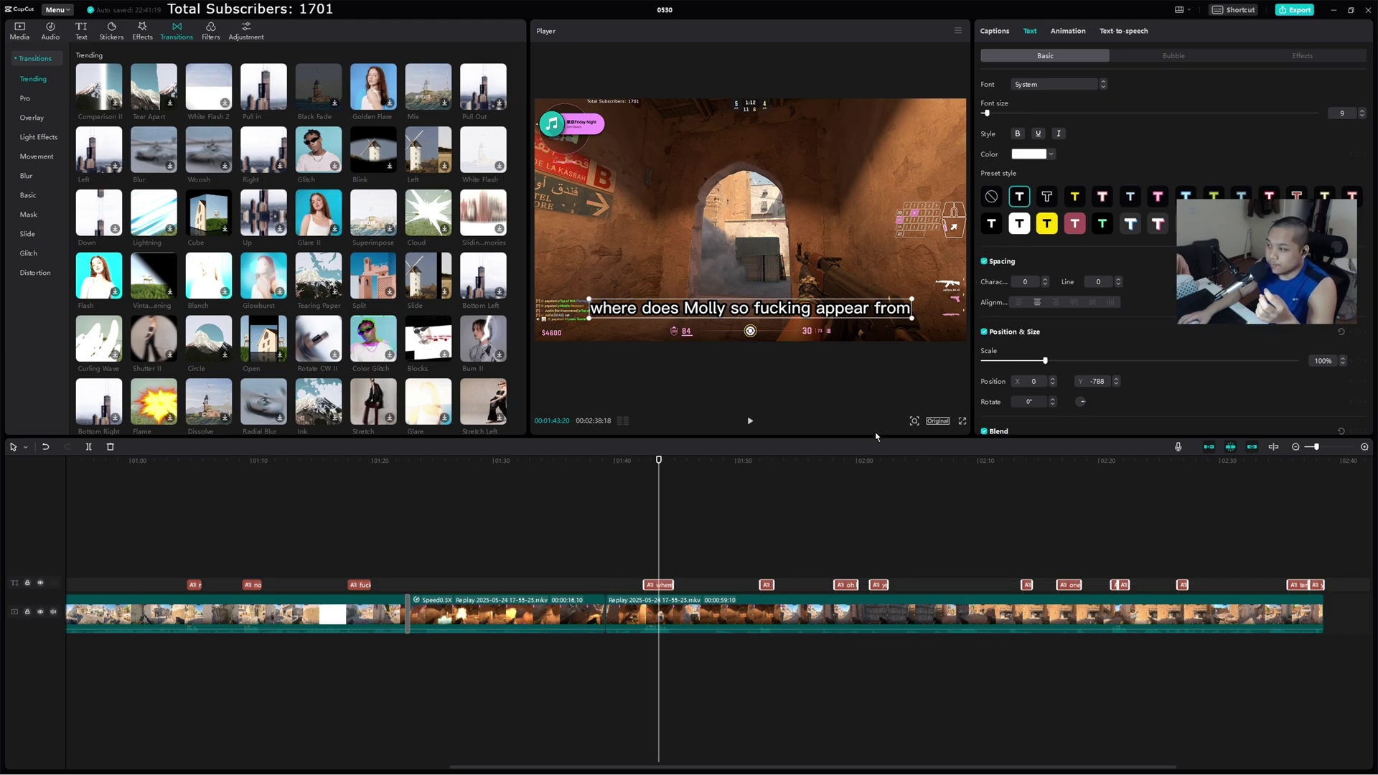
pyautogui.click(557, 474)
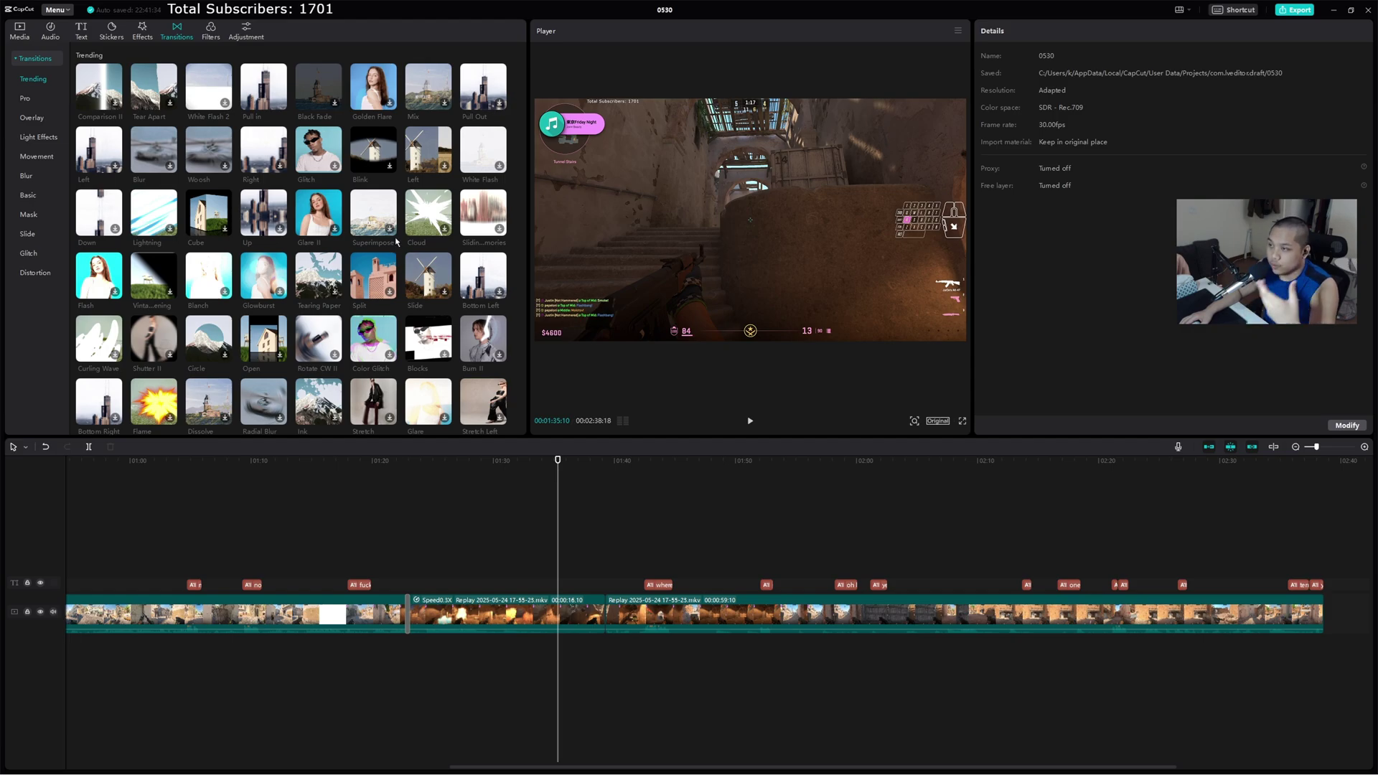
pyautogui.click(534, 610)
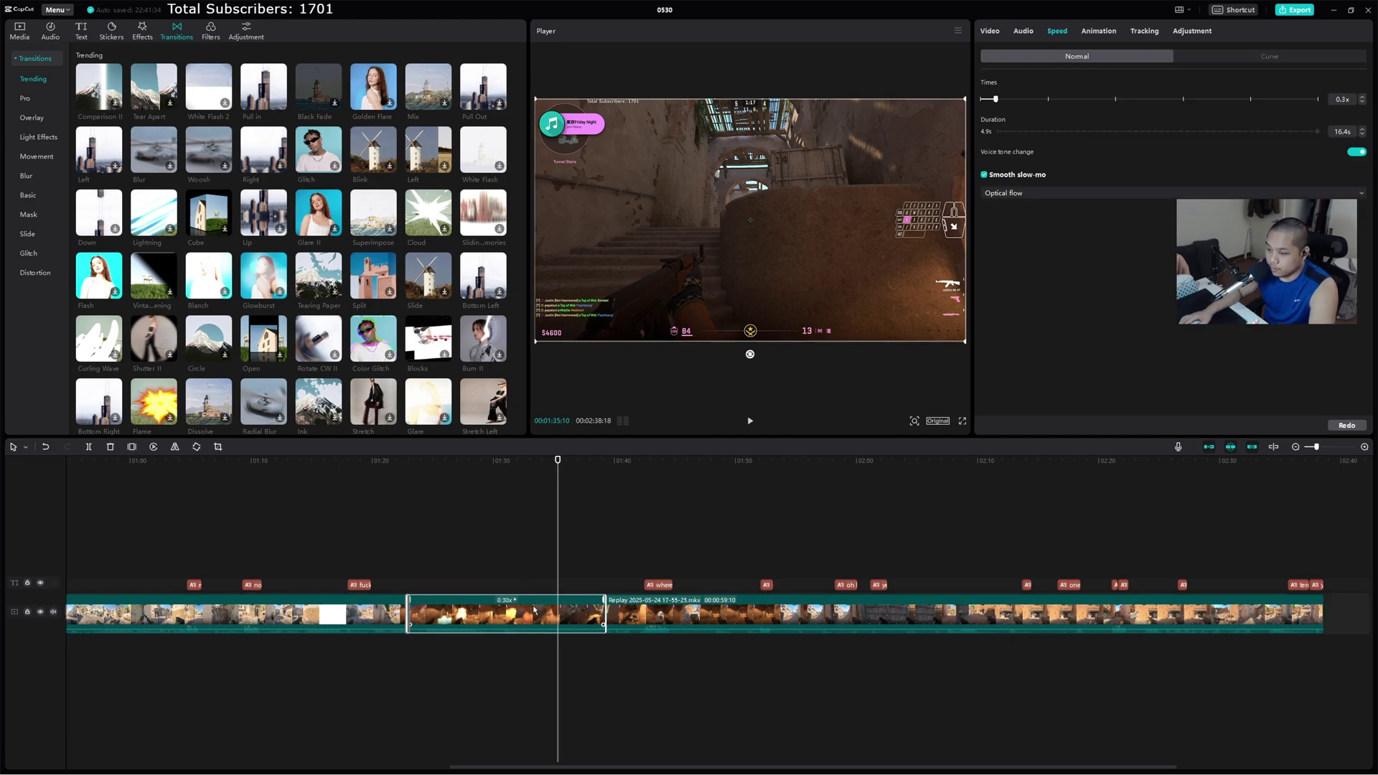
pyautogui.click(989, 32)
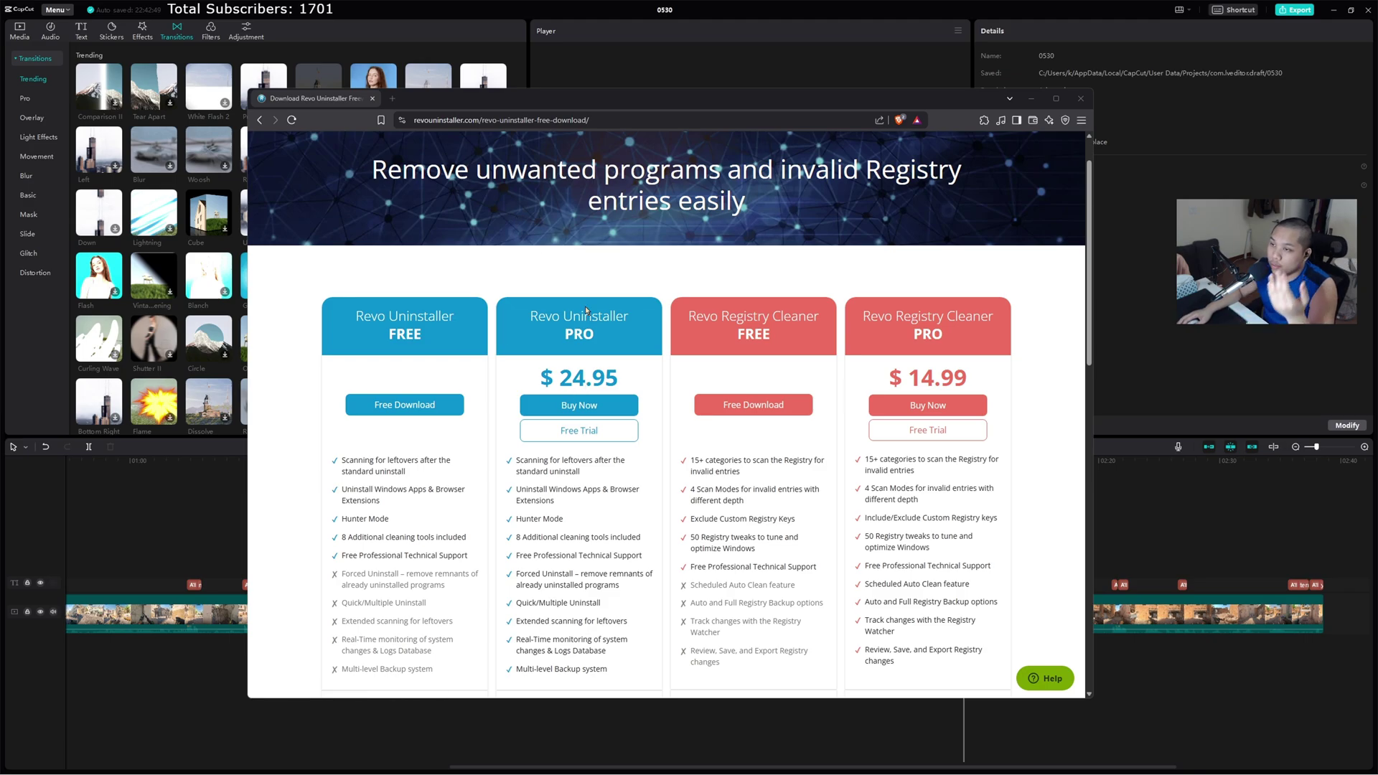
# Step: Scroll the Revo Uninstaller download page and highlight the Revo Uninstaller FREE heading
pyautogui.scroll(1, 587, 310)
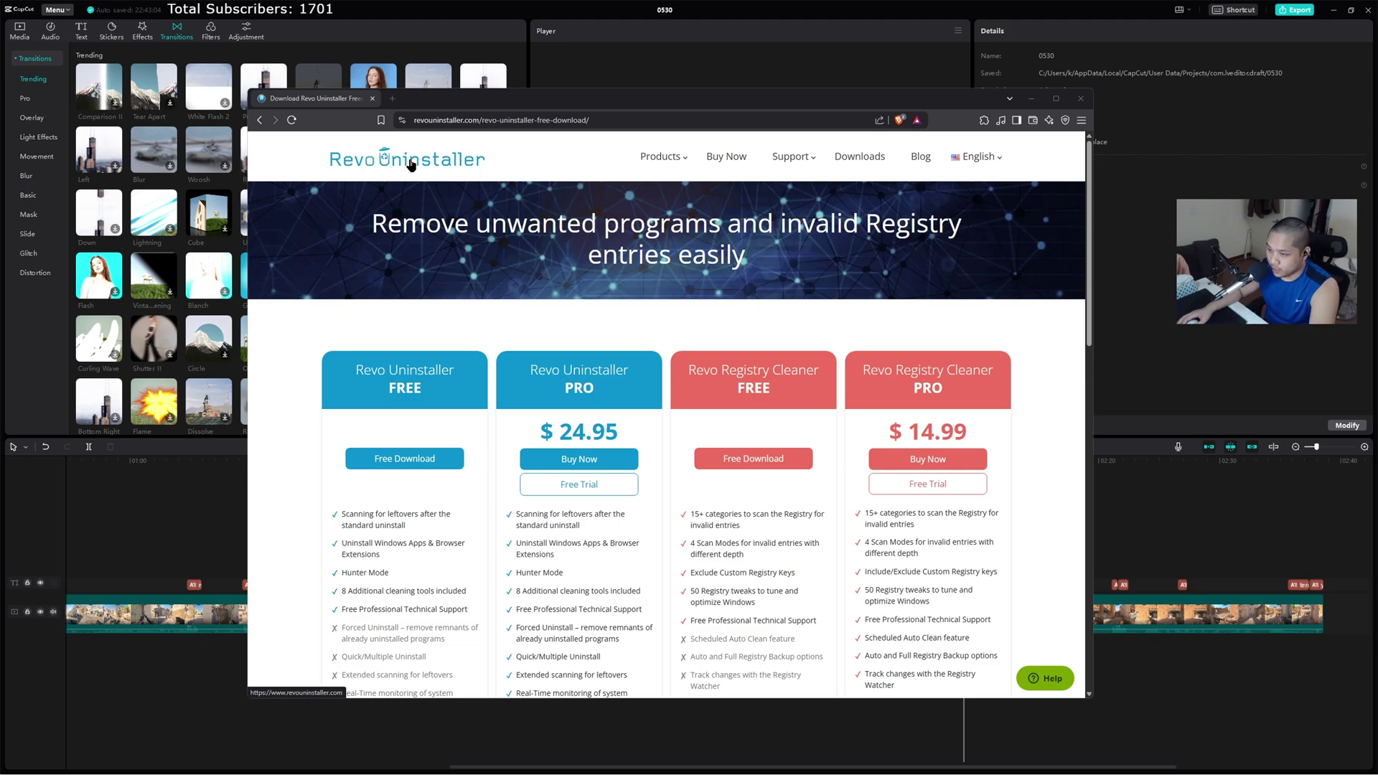
pyautogui.moveTo(350, 372); pyautogui.dragTo(456, 389)
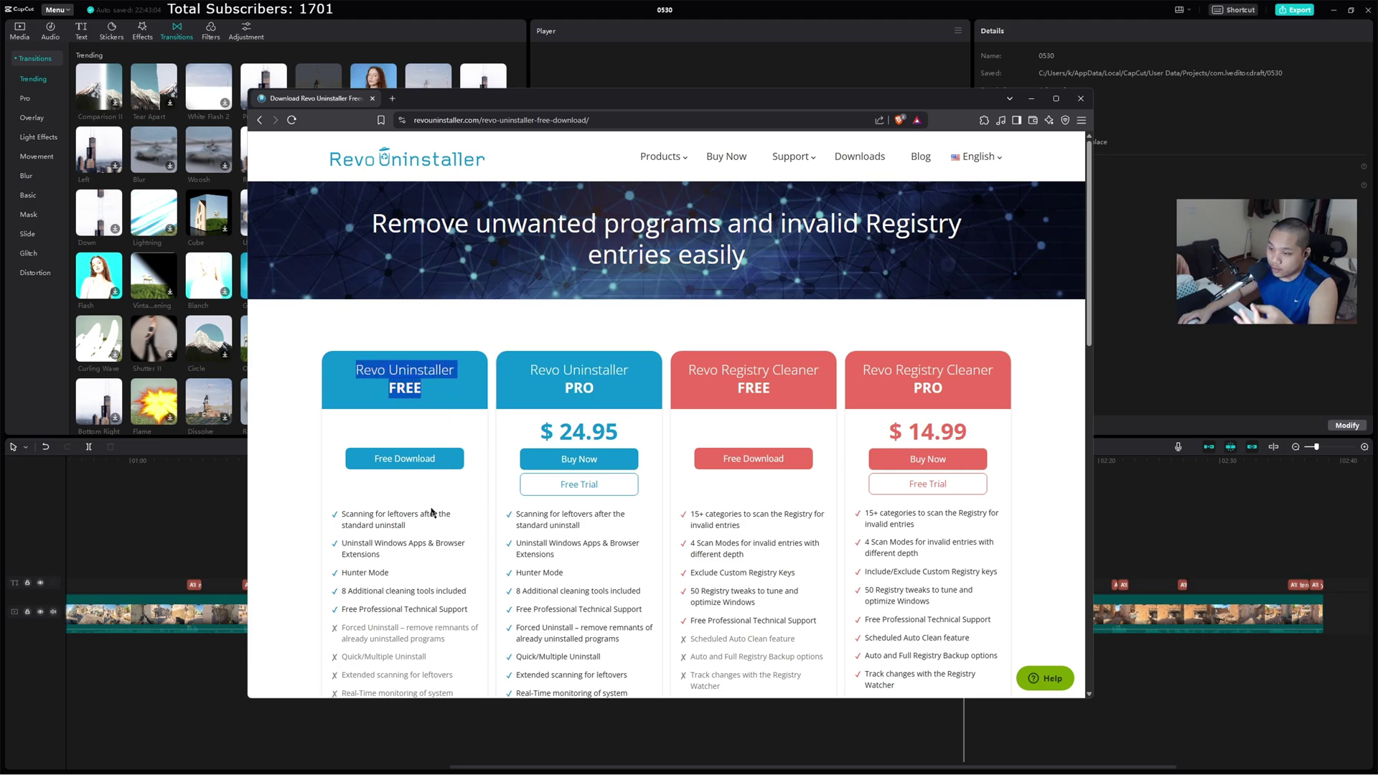
pyautogui.scroll(-1, 430, 514)
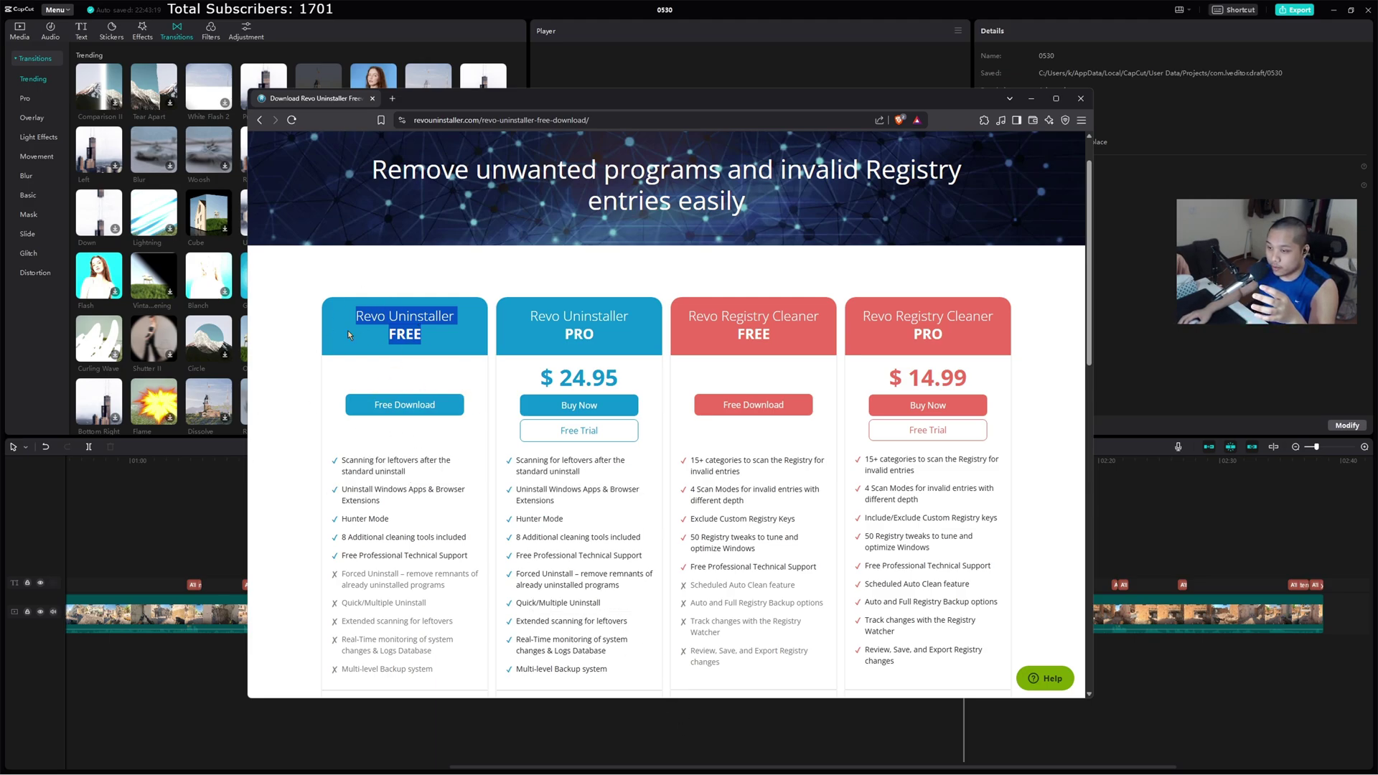
pyautogui.scroll(1, 414, 453)
# Step: Search for 'revo uninstaller portable', launch the portable app, and close the CapCut editor
pyautogui.hotkey('alt', 'Left')
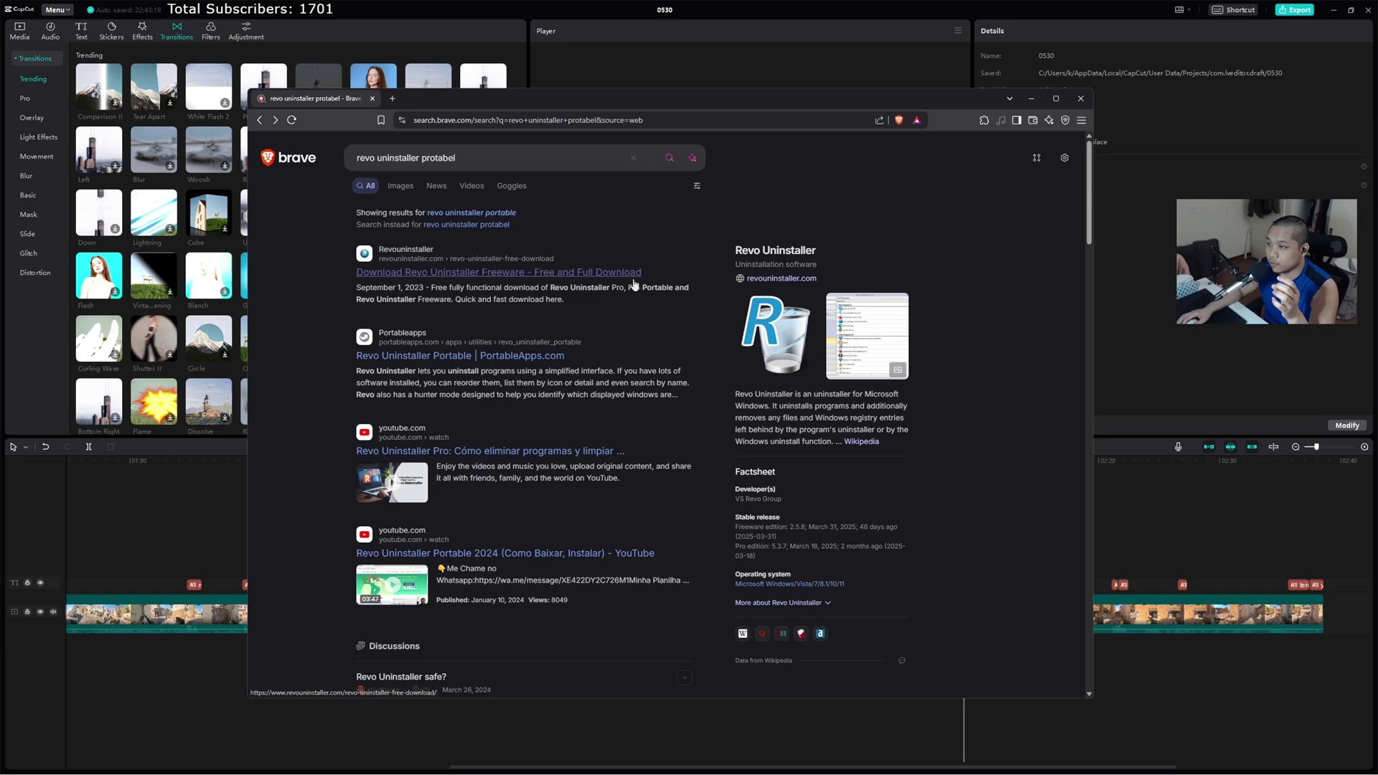
pyautogui.click(473, 214)
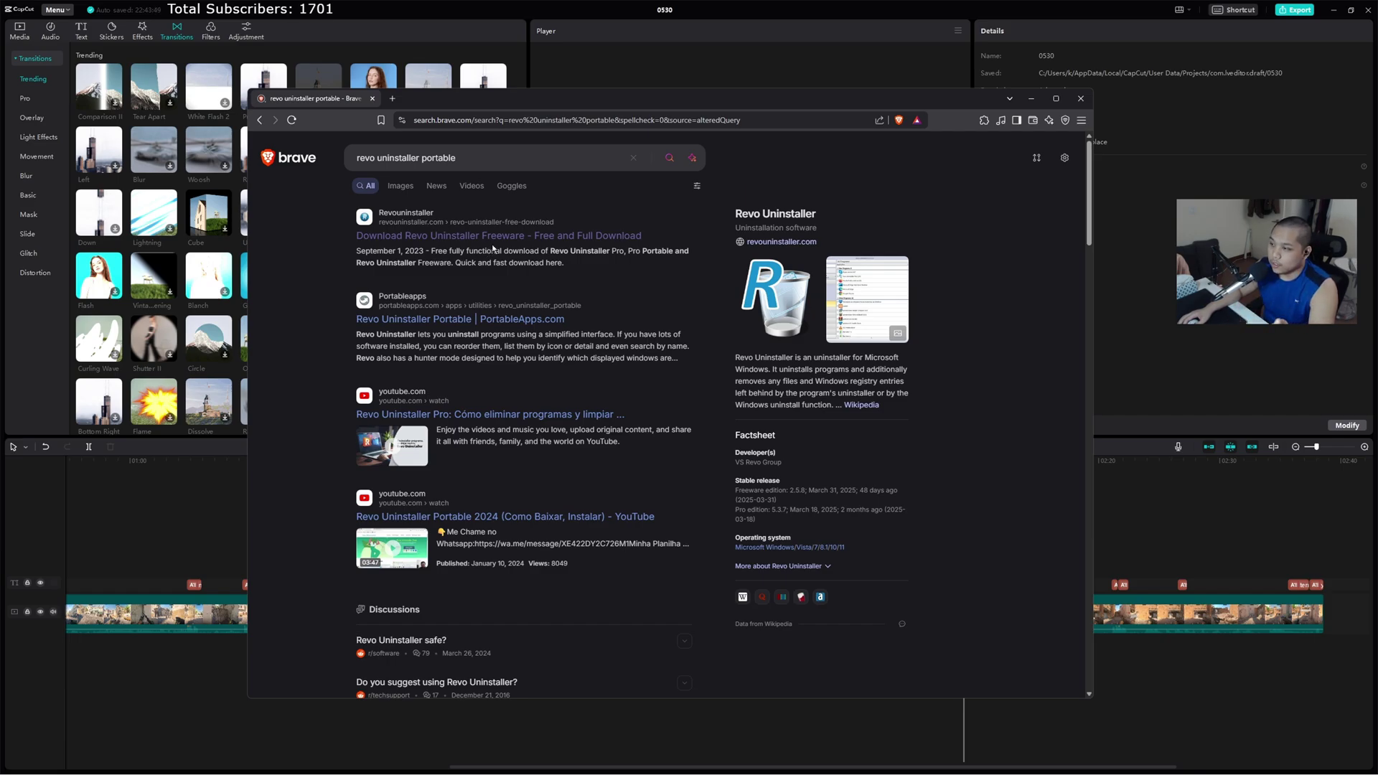
pyautogui.moveTo(718, 772)
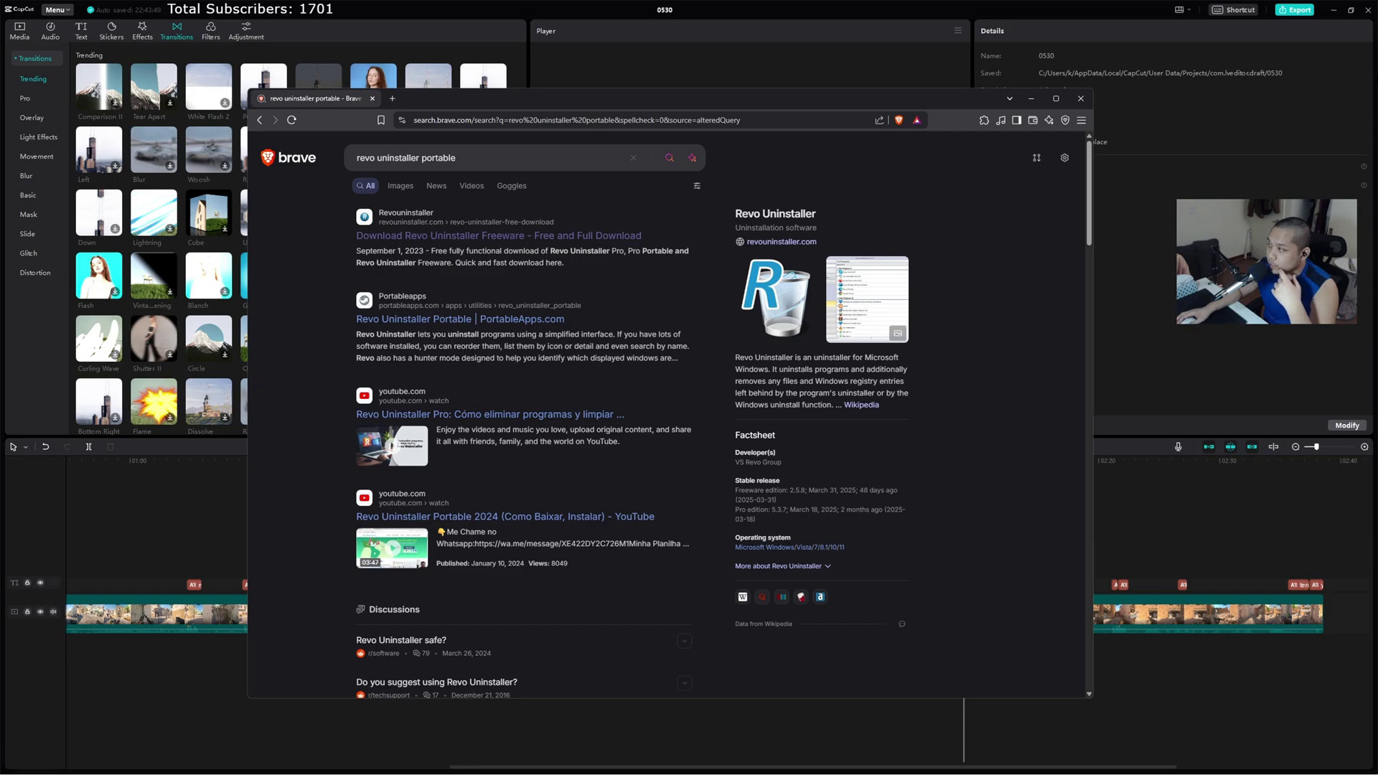
pyautogui.click(1367, 8)
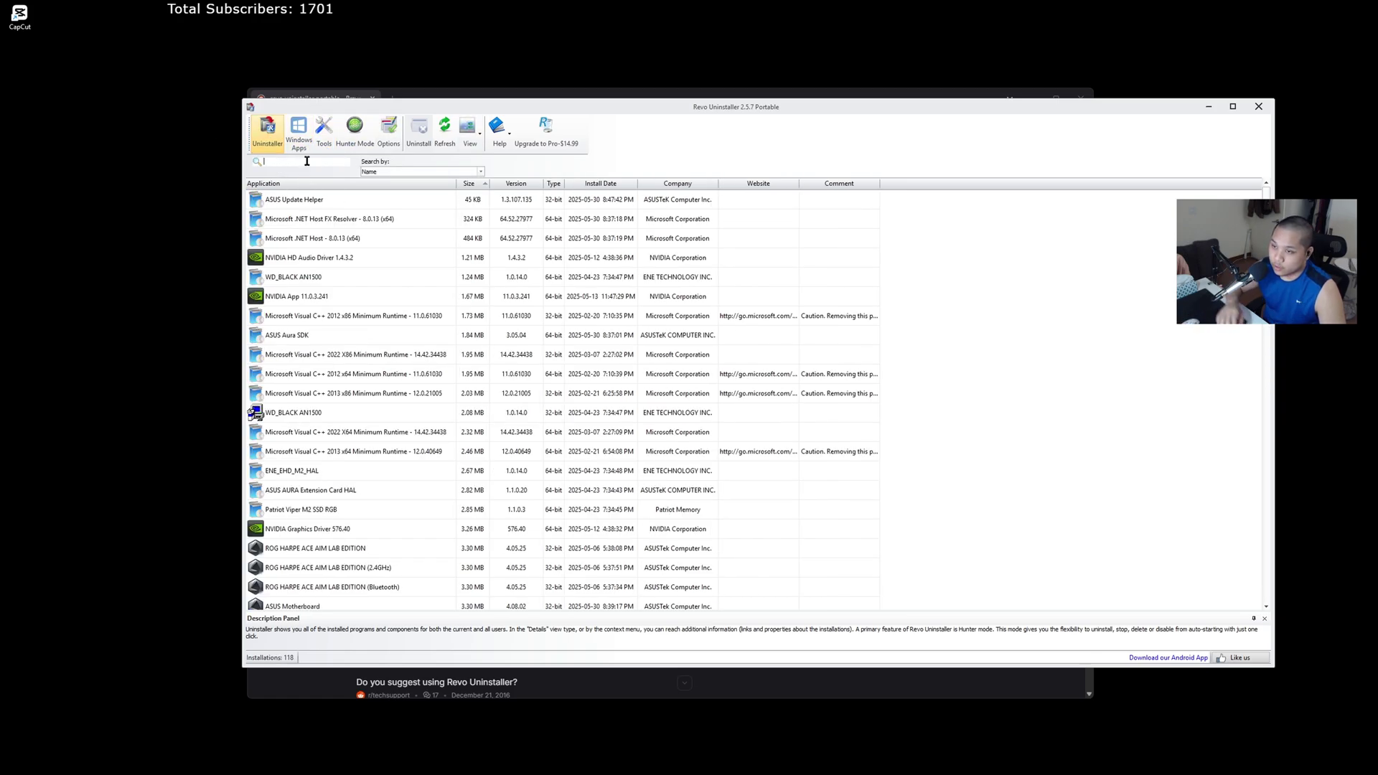
# Step: Filter the program list for 'cap' and uninstall CapCut, ignoring the runtime assertion error
pyautogui.click(307, 161)
pyautogui.write('cap')
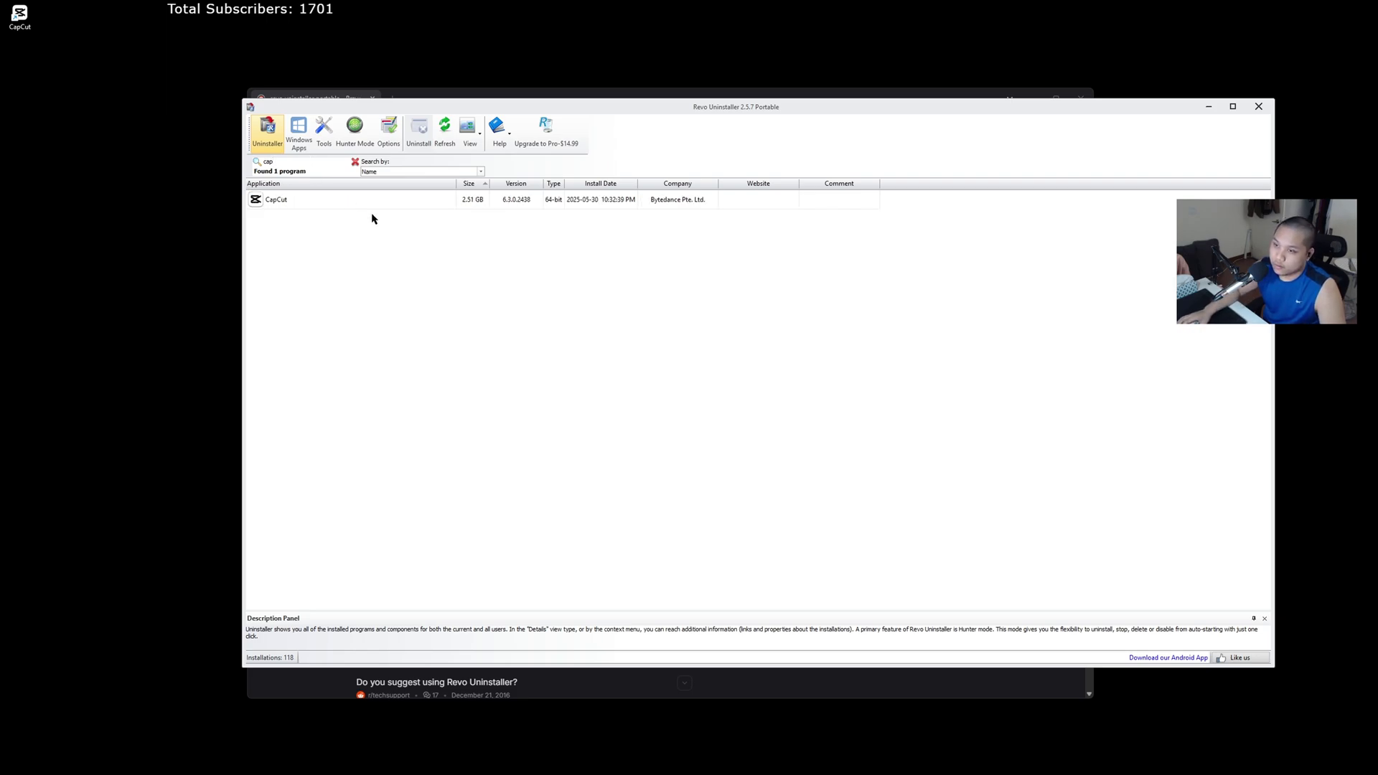
pyautogui.click(392, 199)
pyautogui.rightClick(392, 200)
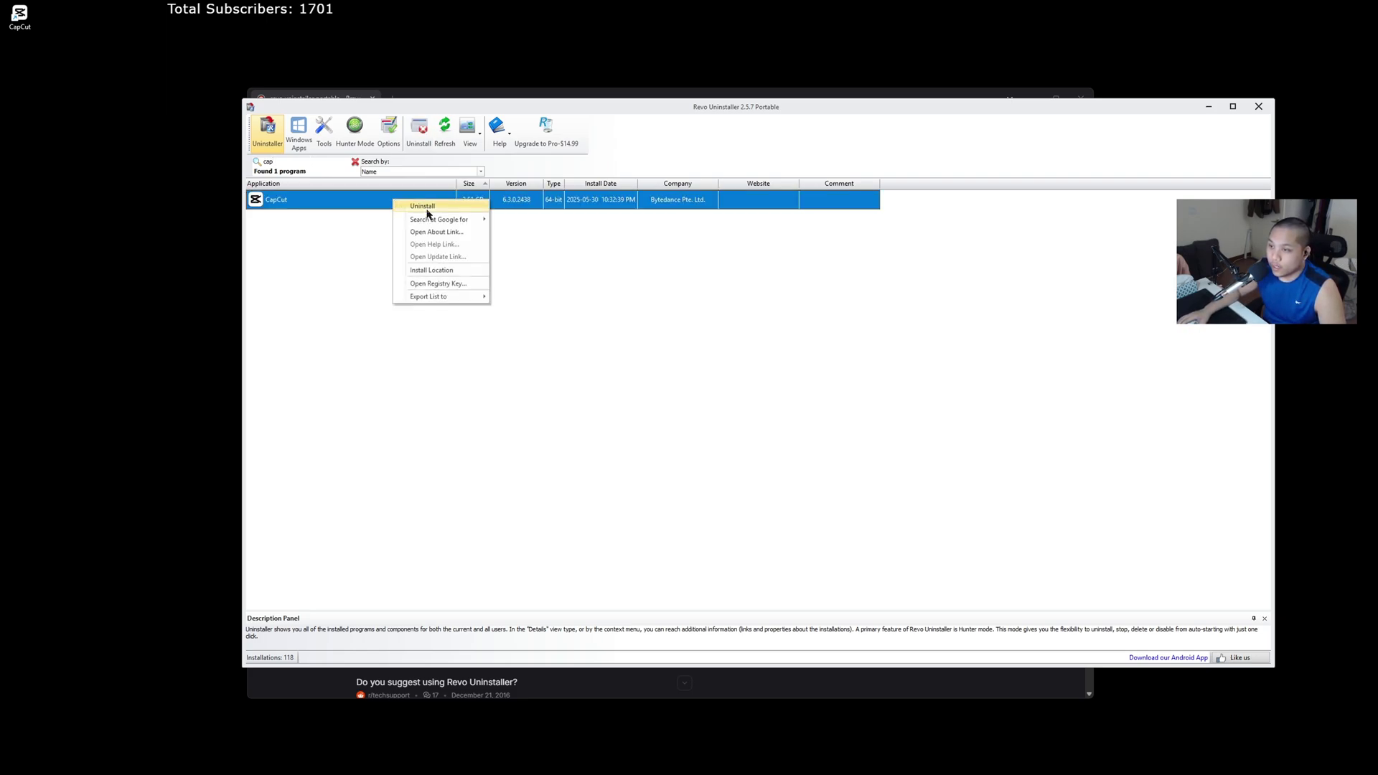
pyautogui.click(426, 209)
pyautogui.click(620, 446)
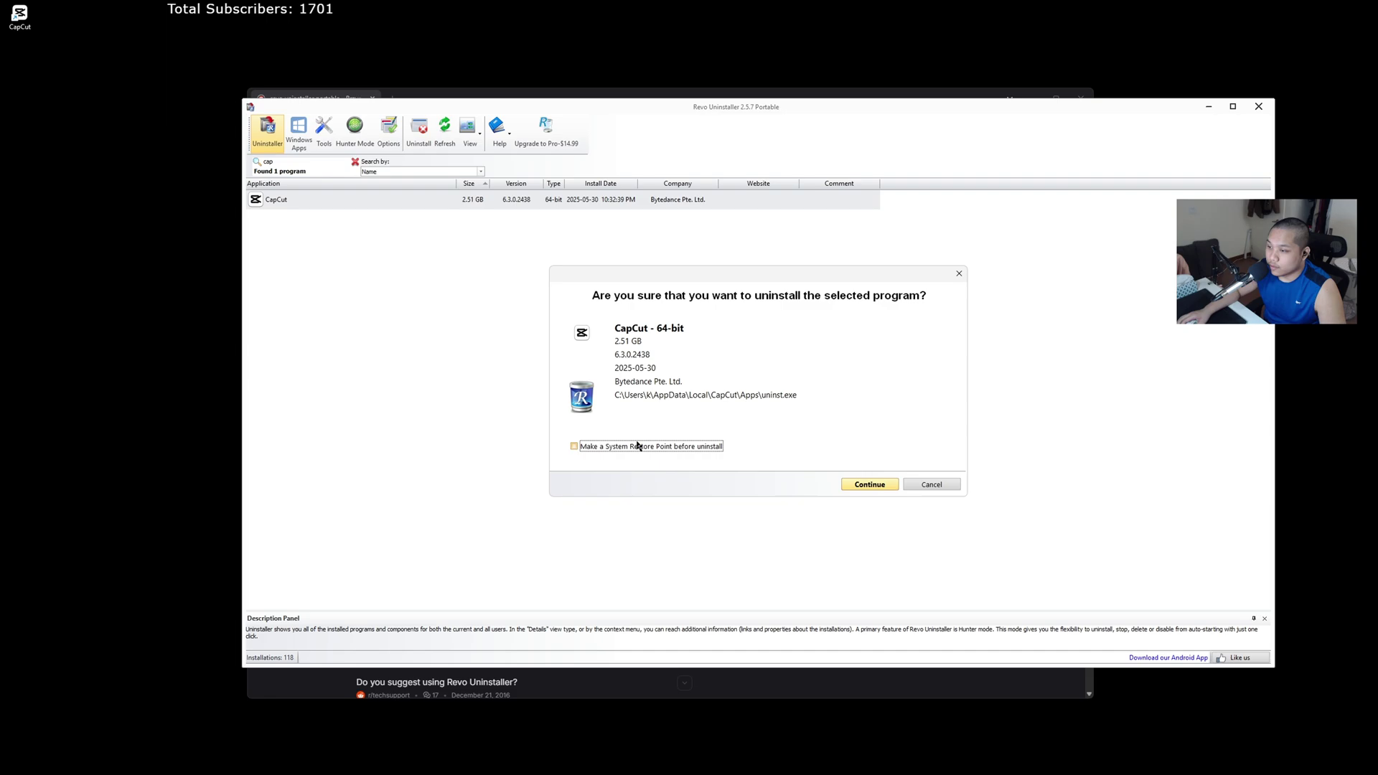
pyautogui.click(873, 486)
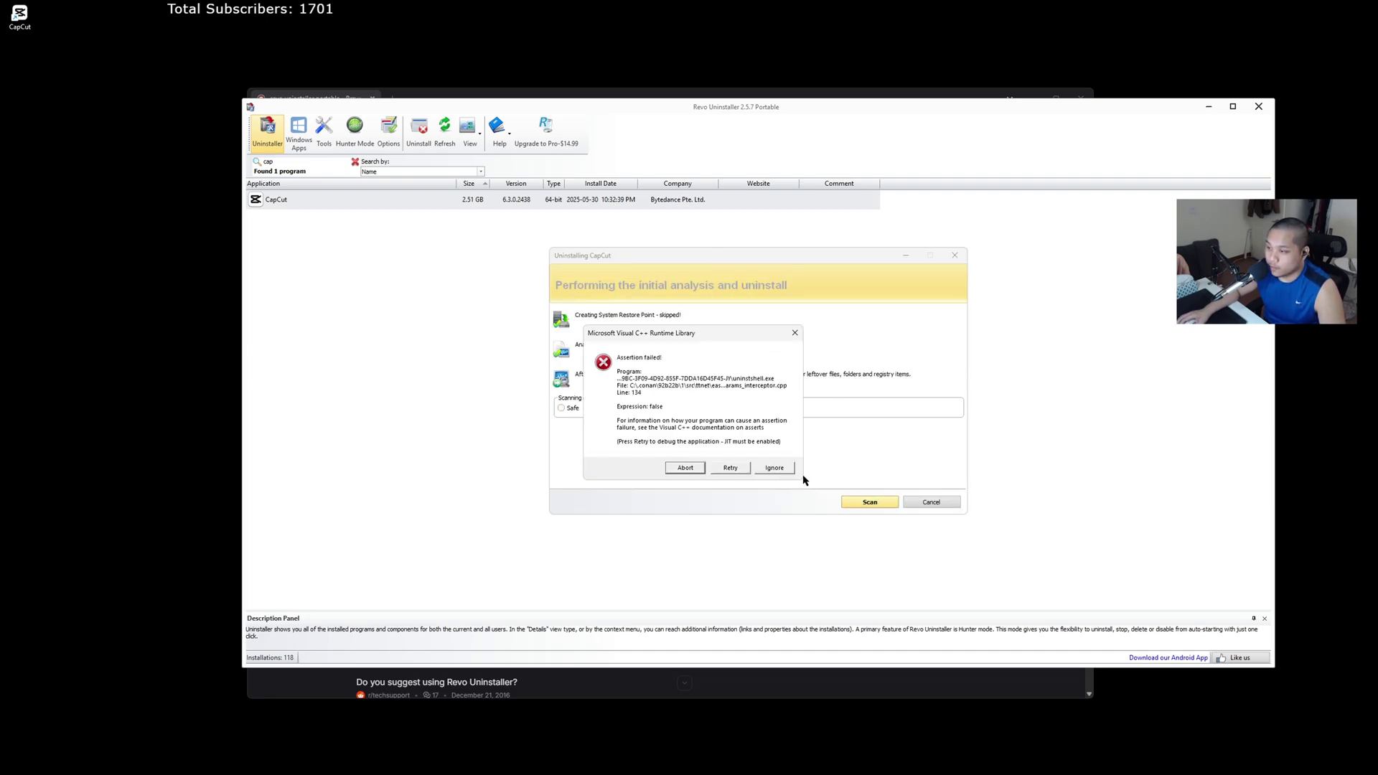
pyautogui.click(770, 468)
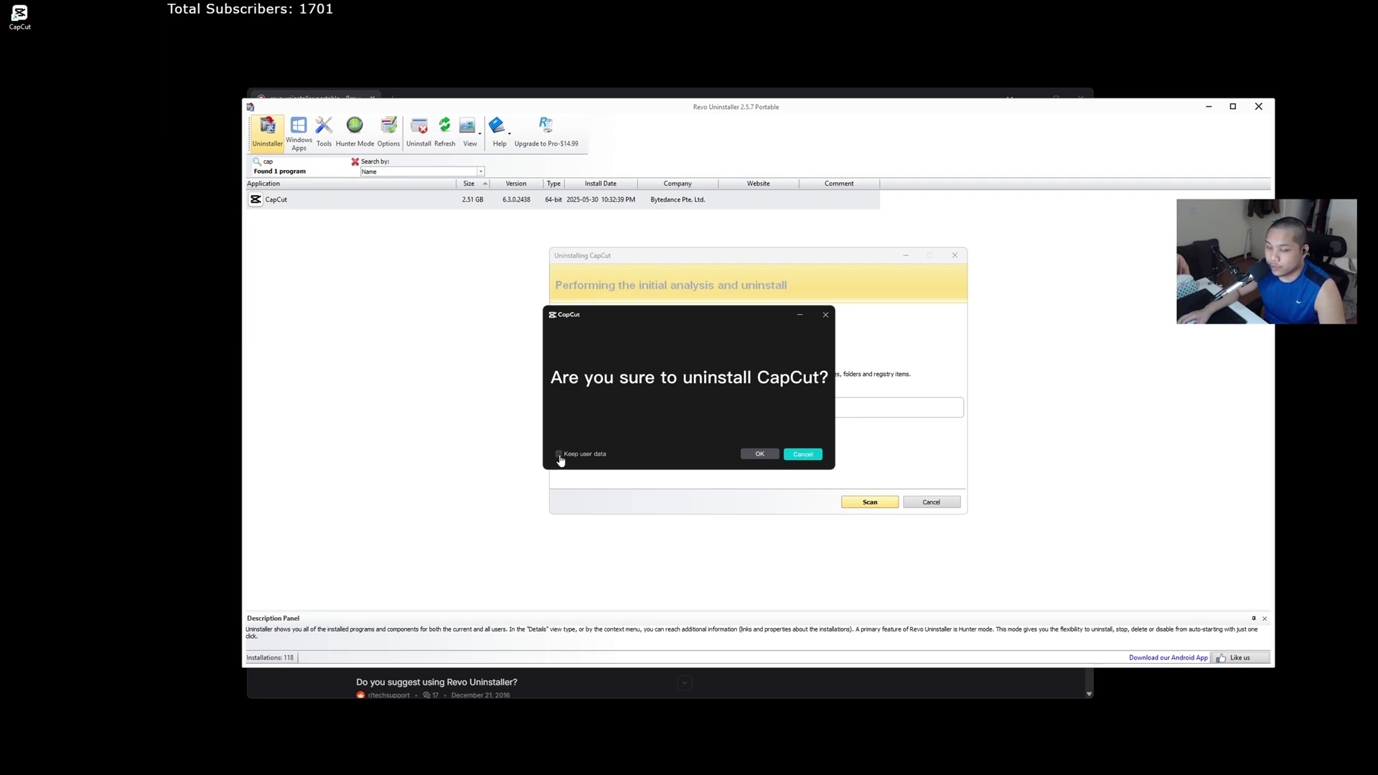
# Step: Confirm CapCut's own uninstall, then run an Advanced scan for leftovers
pyautogui.click(763, 457)
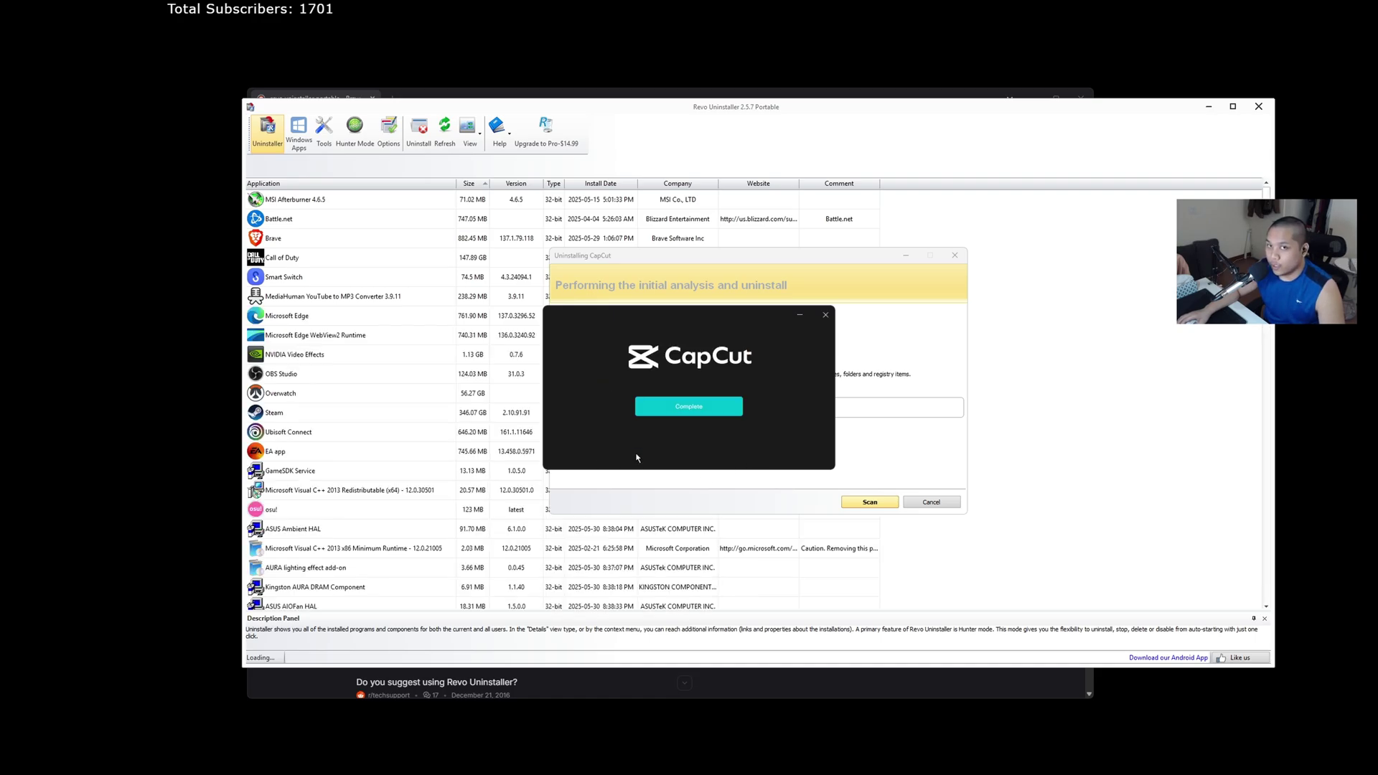
pyautogui.click(720, 408)
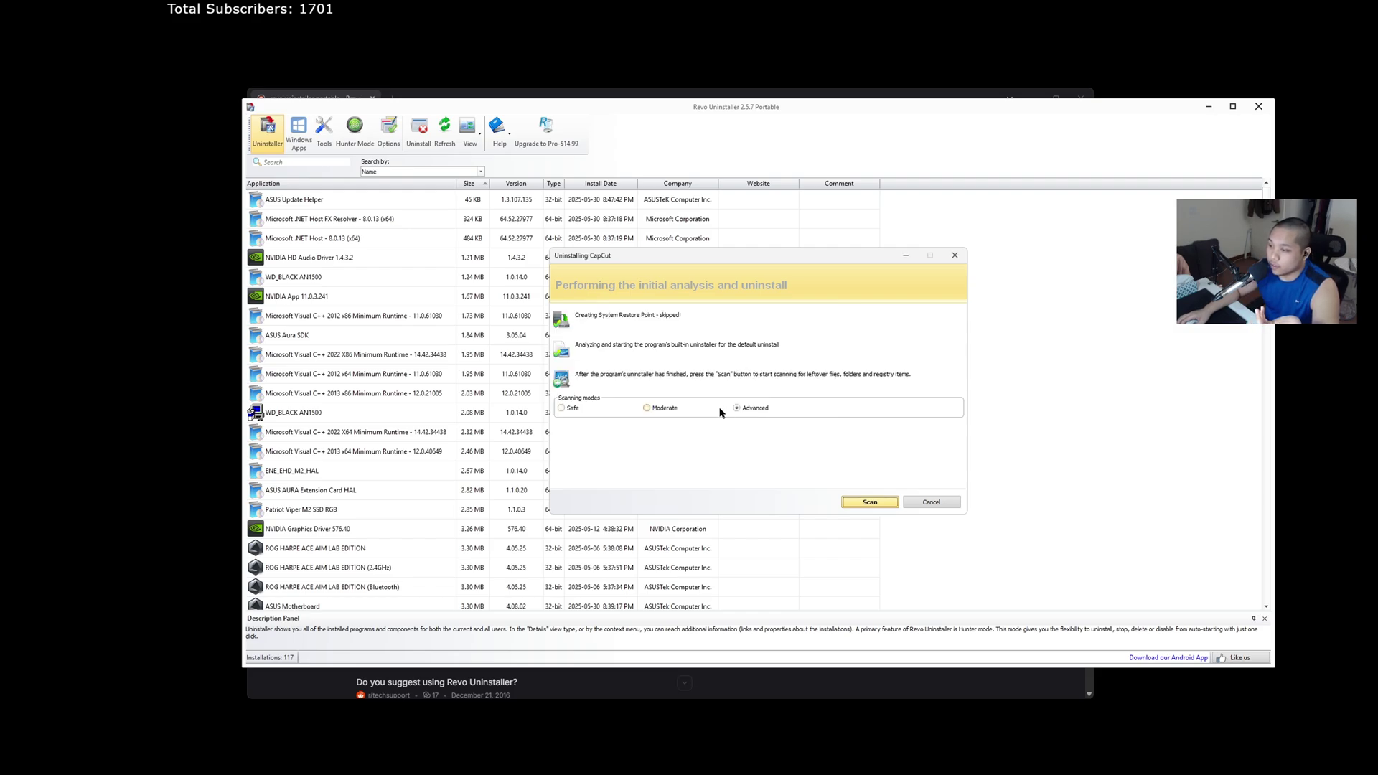
pyautogui.click(739, 406)
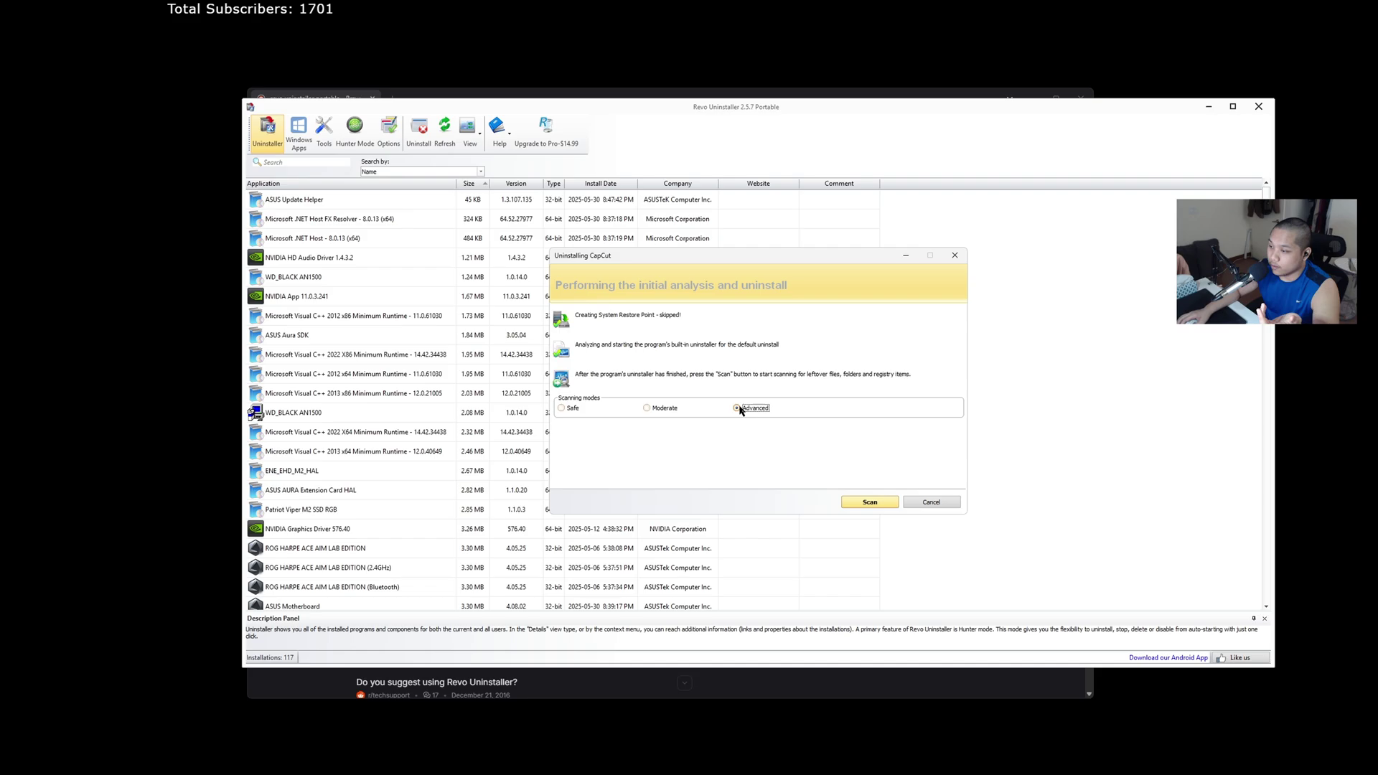
pyautogui.click(880, 505)
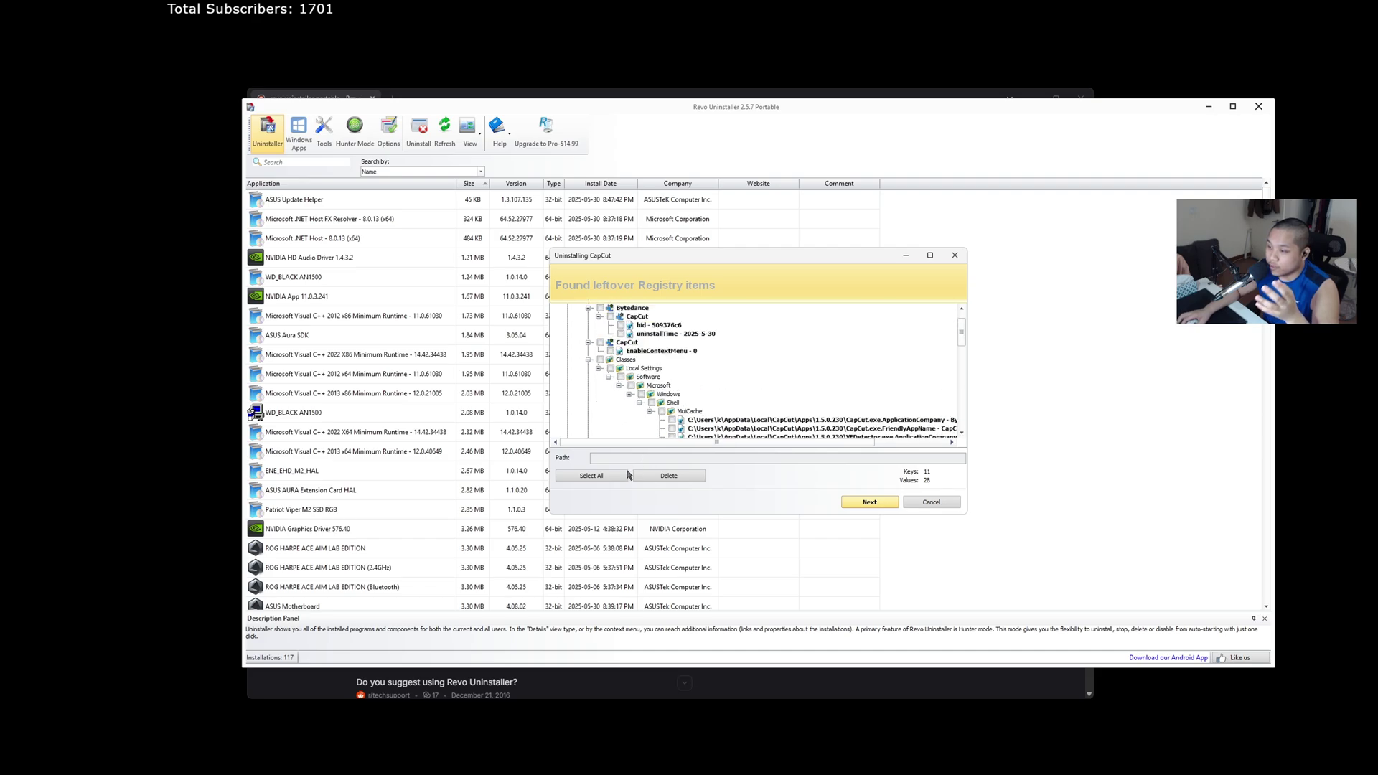
# Step: Delete all leftover CapCut registry entries and files, then open Uptodown's older CapCut versions page
pyautogui.click(592, 476)
pyautogui.click(669, 476)
pyautogui.click(787, 410)
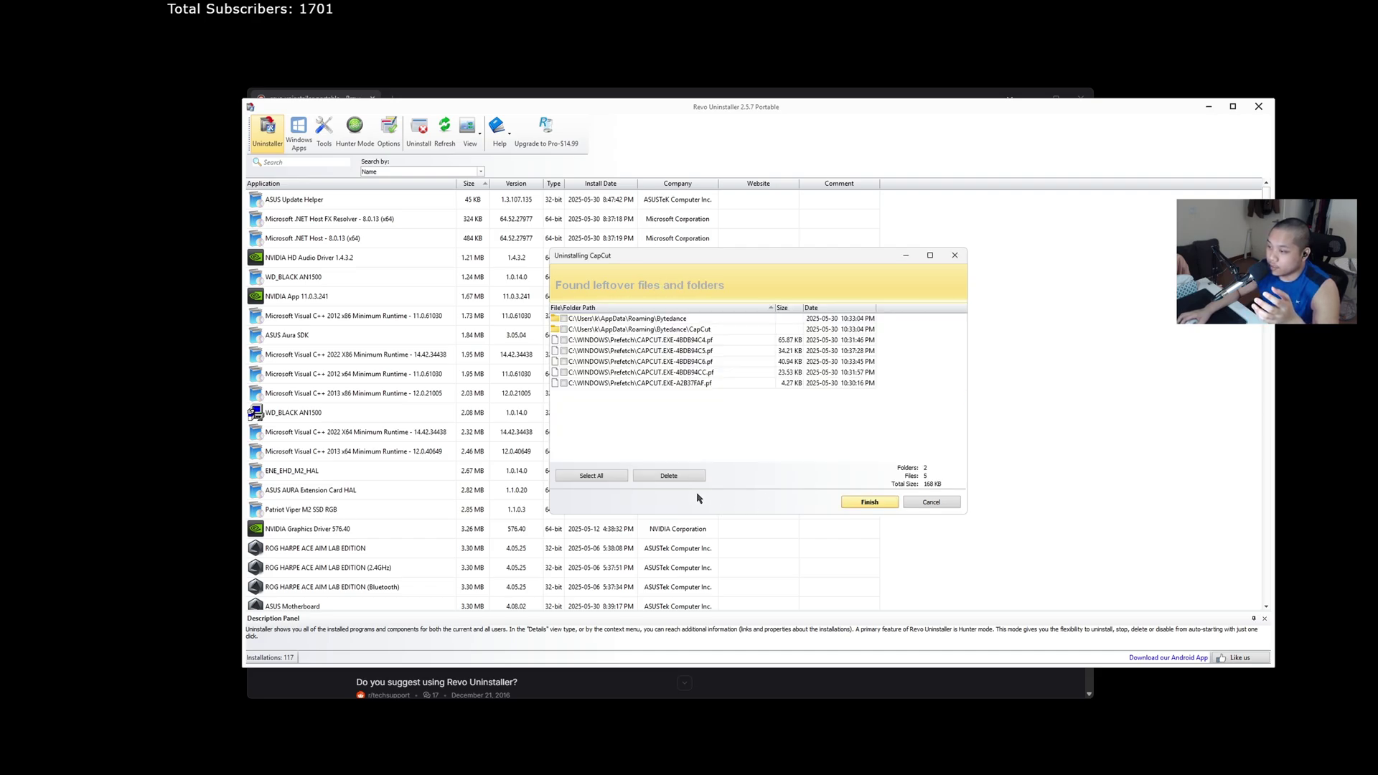
pyautogui.click(690, 478)
pyautogui.click(787, 410)
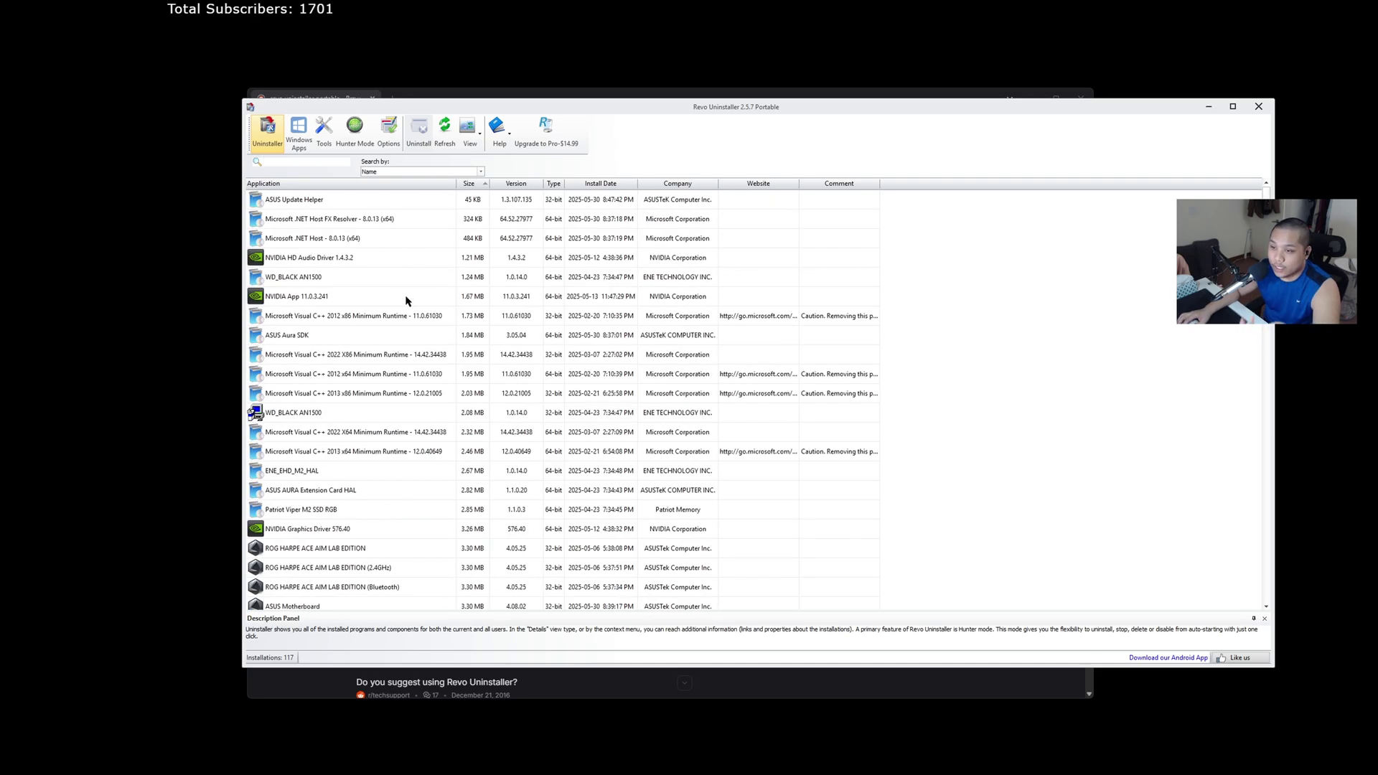
pyautogui.hotkey('alt', 'Tab')
pyautogui.press('Return')
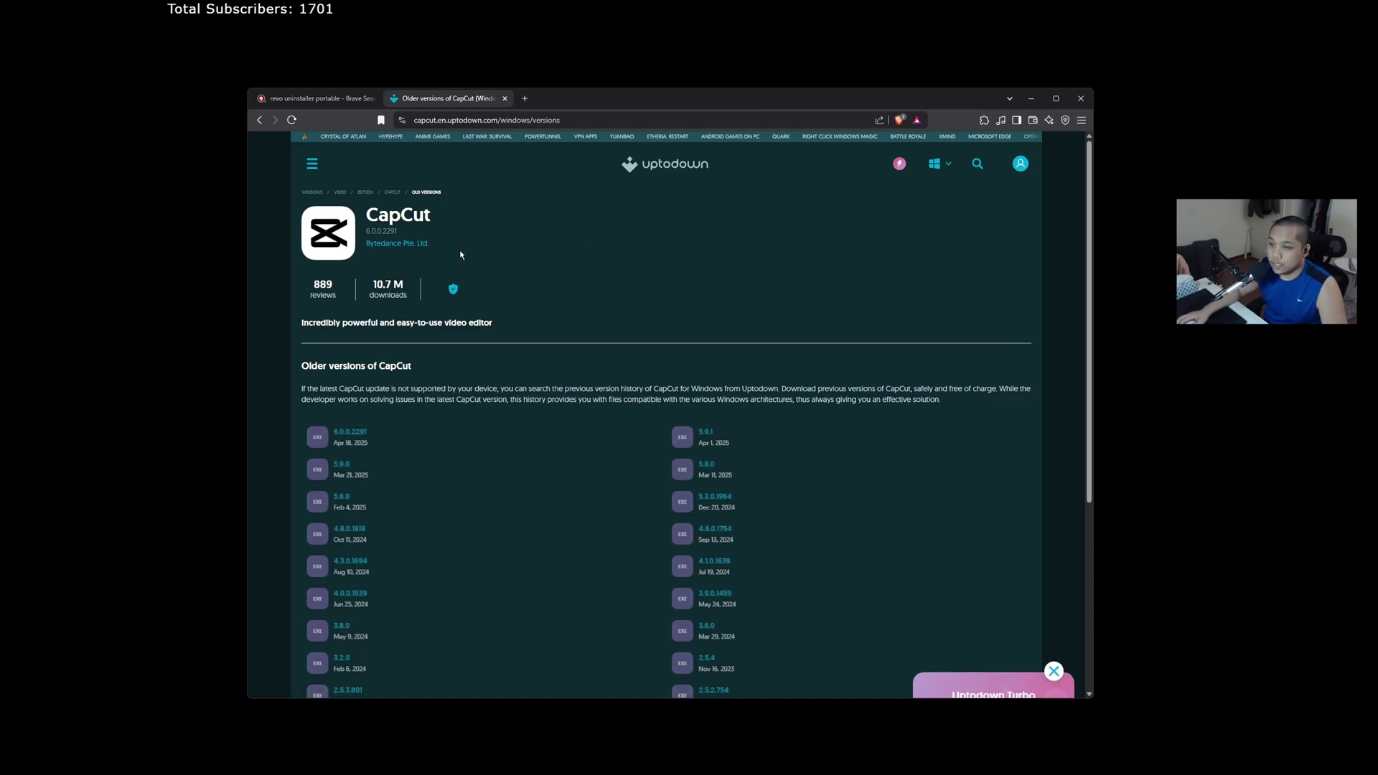
# Step: Scroll Uptodown's older CapCut versions, load more entries, and return from the 1.5.0 page
pyautogui.scroll(-1, 480, 292)
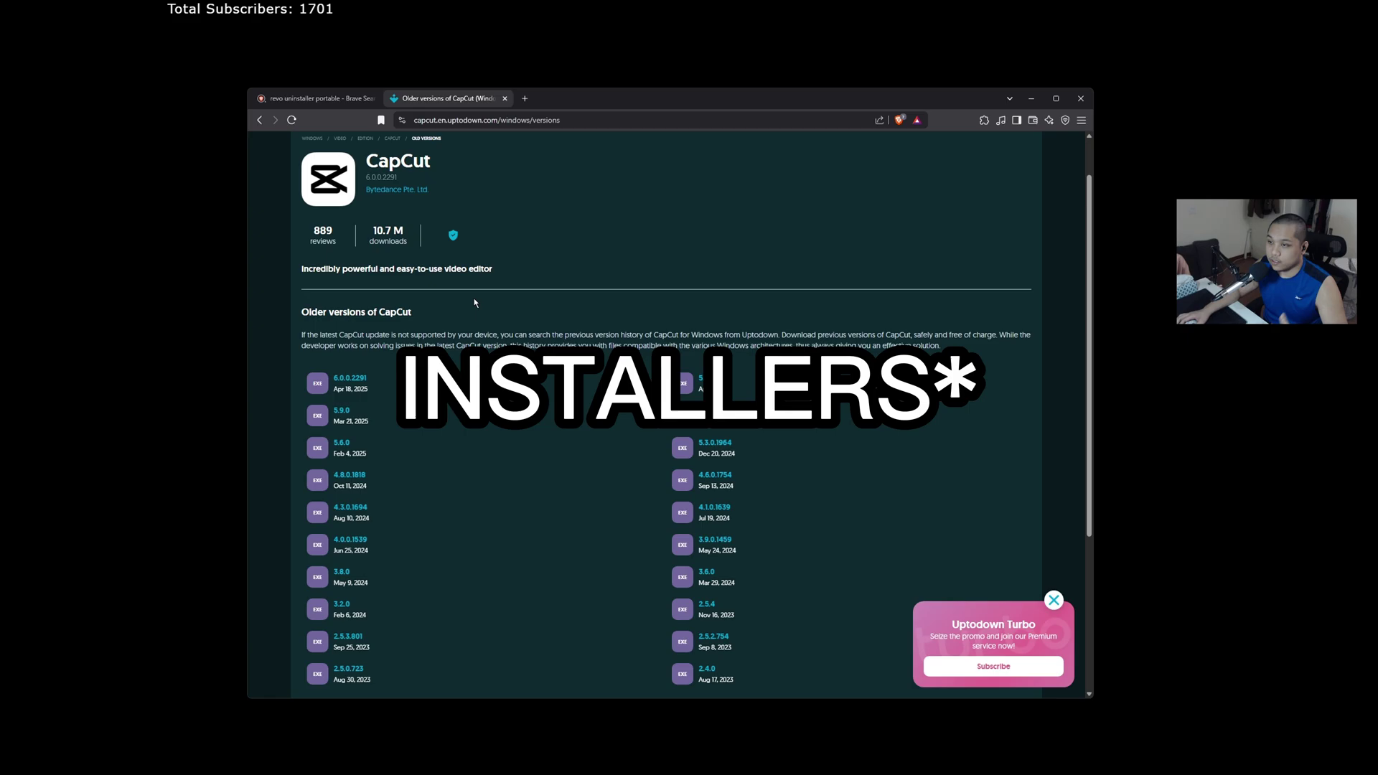
pyautogui.scroll(-2, 478, 309)
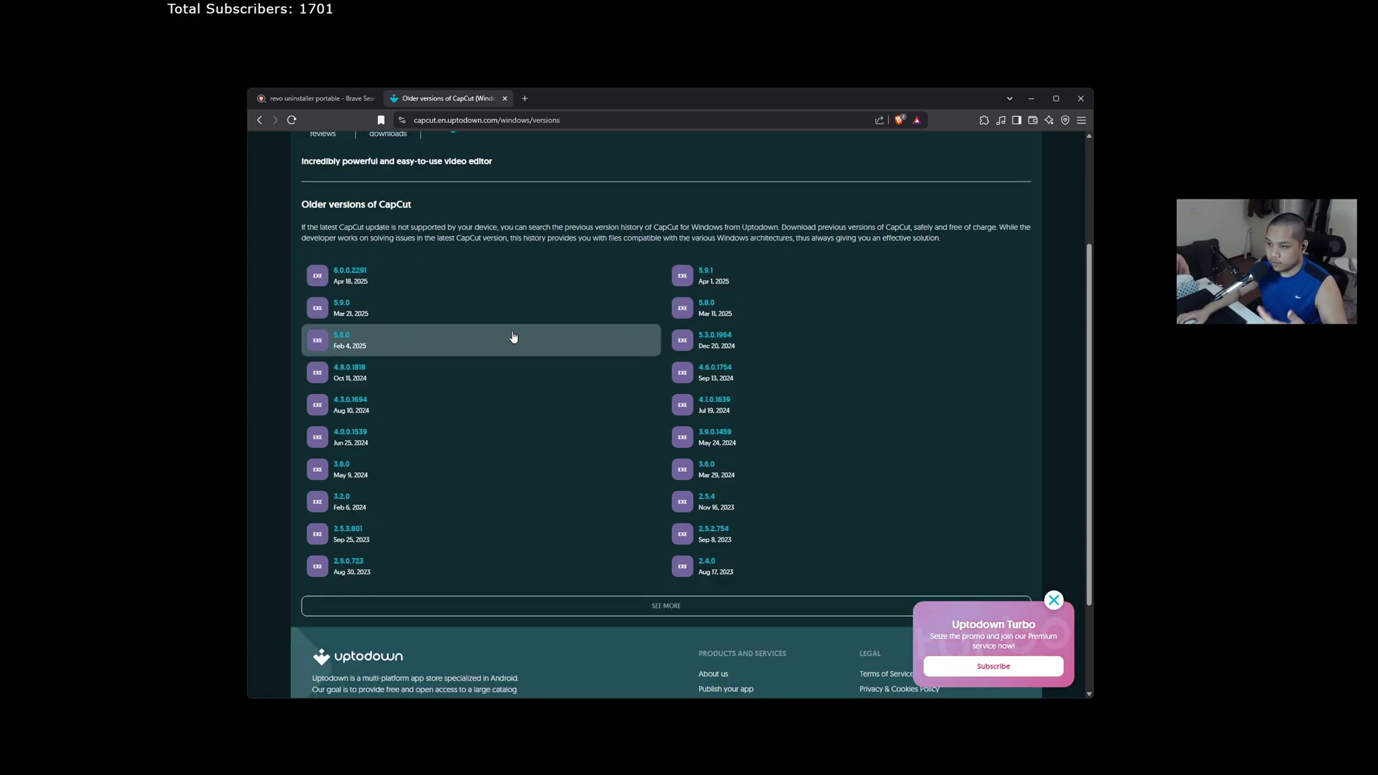
pyautogui.scroll(3, 513, 336)
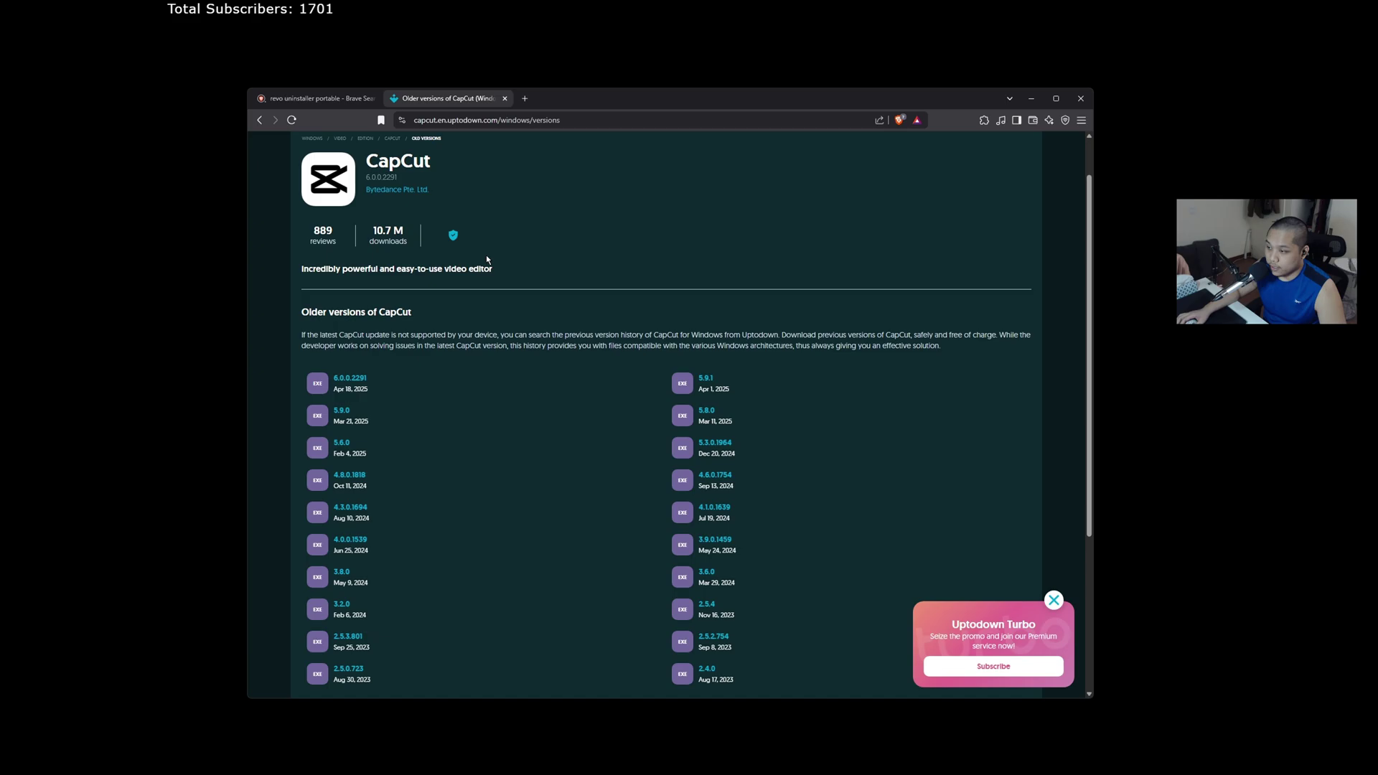
pyautogui.scroll(-3, 502, 273)
pyautogui.click(630, 498)
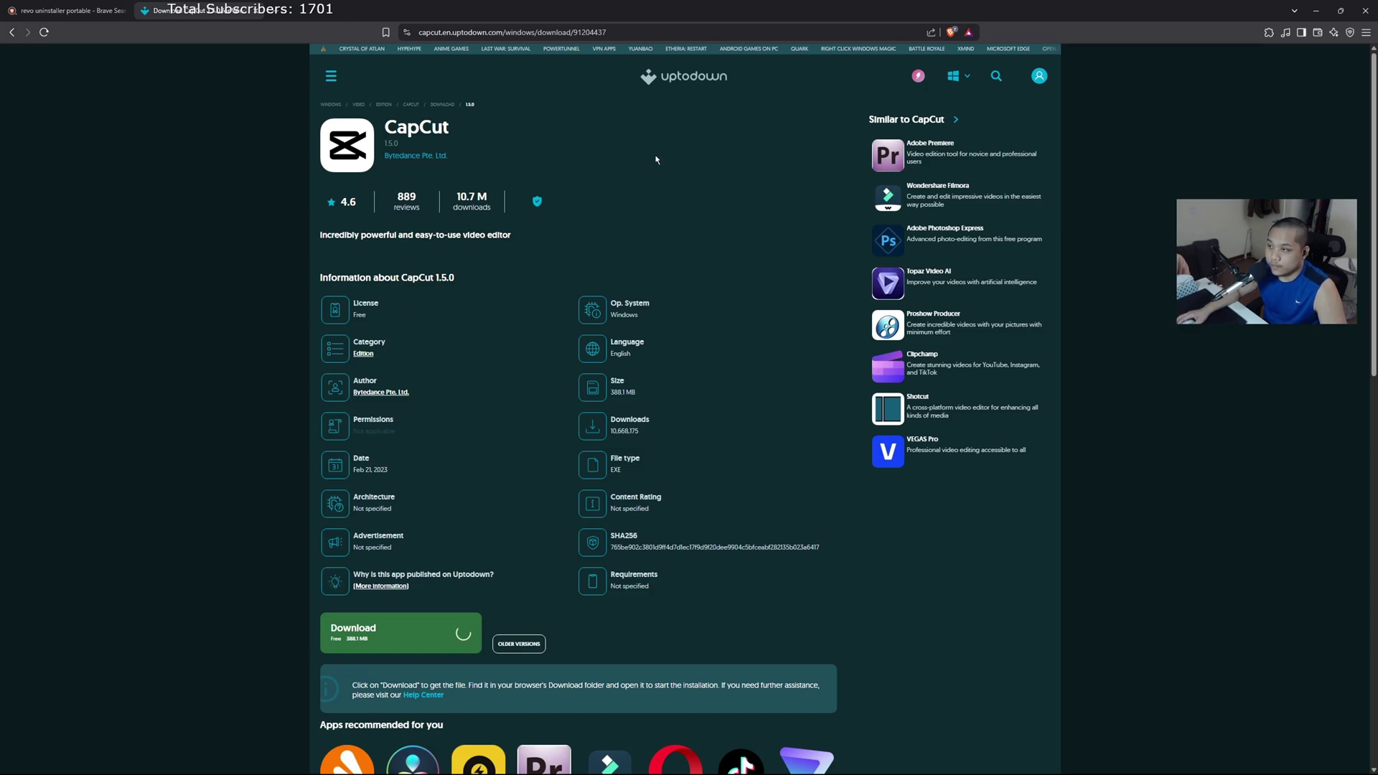
pyautogui.hotkey('alt', 'Left')
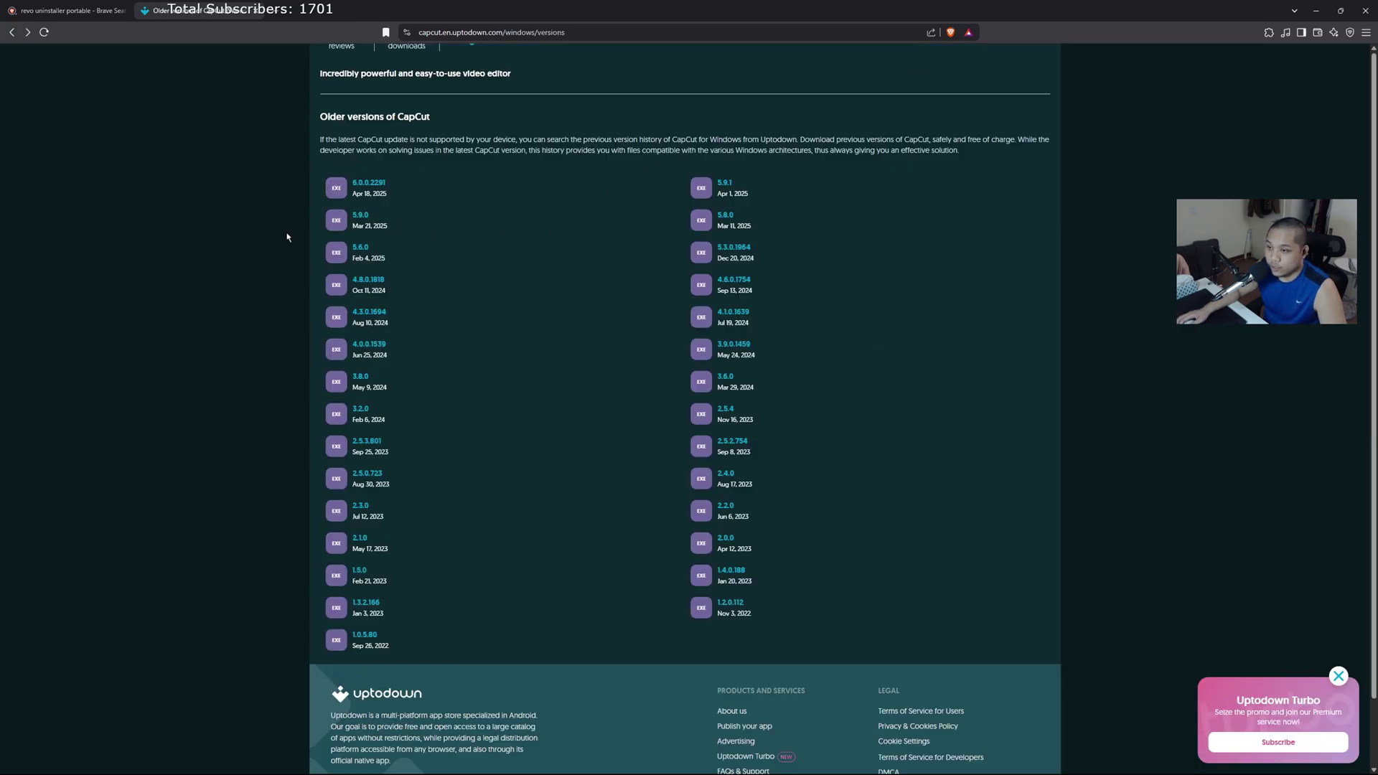
# Step: Open the CapCut 2.5.3.801 download page and select its version number in the heading
pyautogui.click(334, 449)
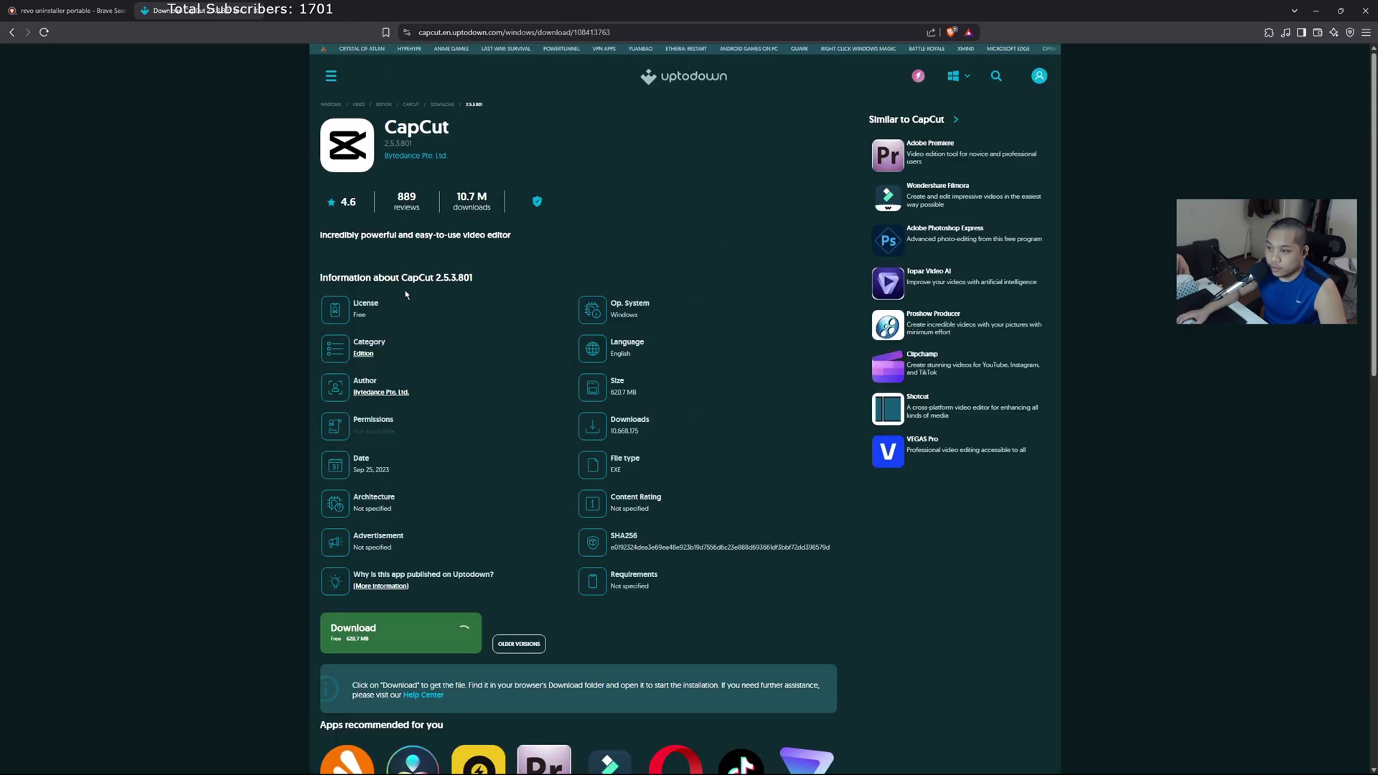
pyautogui.moveTo(433, 279); pyautogui.dragTo(488, 283)
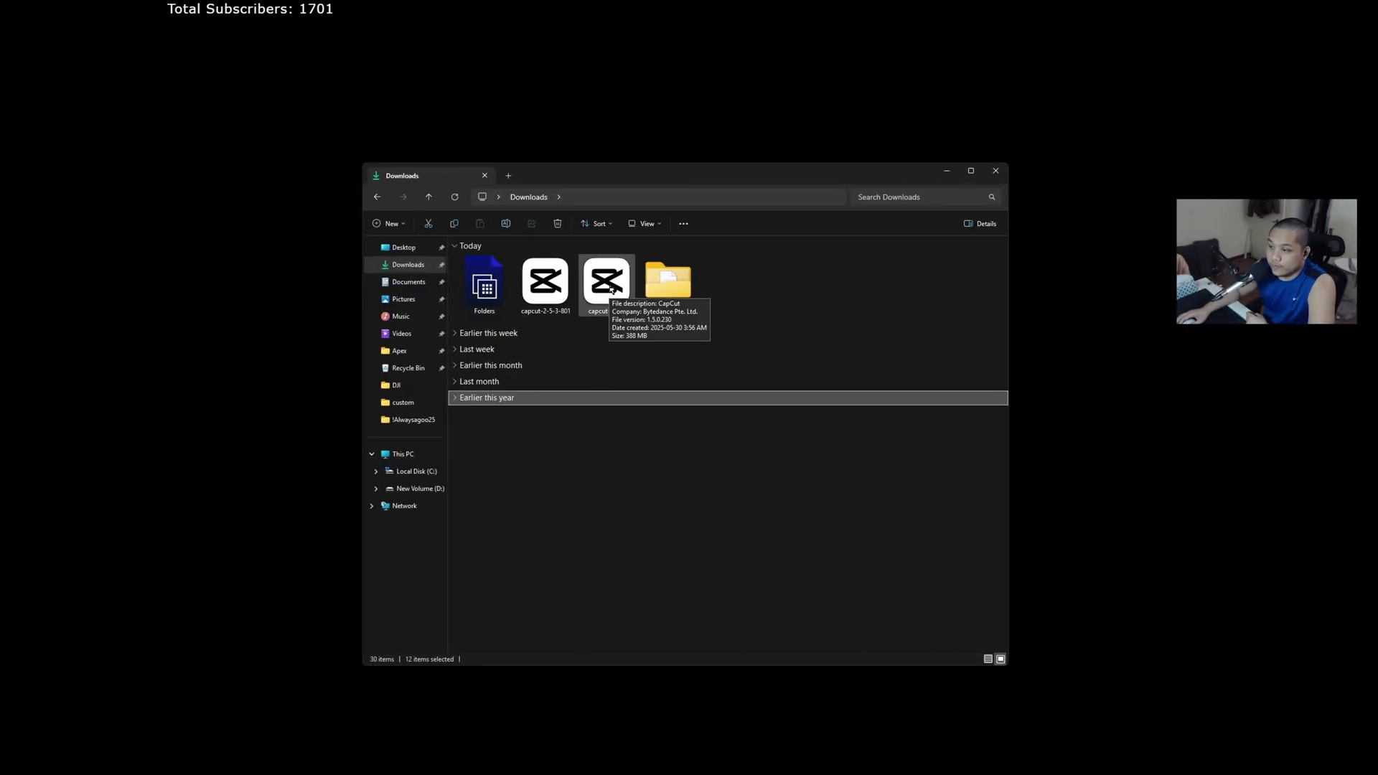
# Step: Install CapCut 1.5.0 from the downloaded installer, accepting the license and the environment test
pyautogui.doubleClick(618, 289)
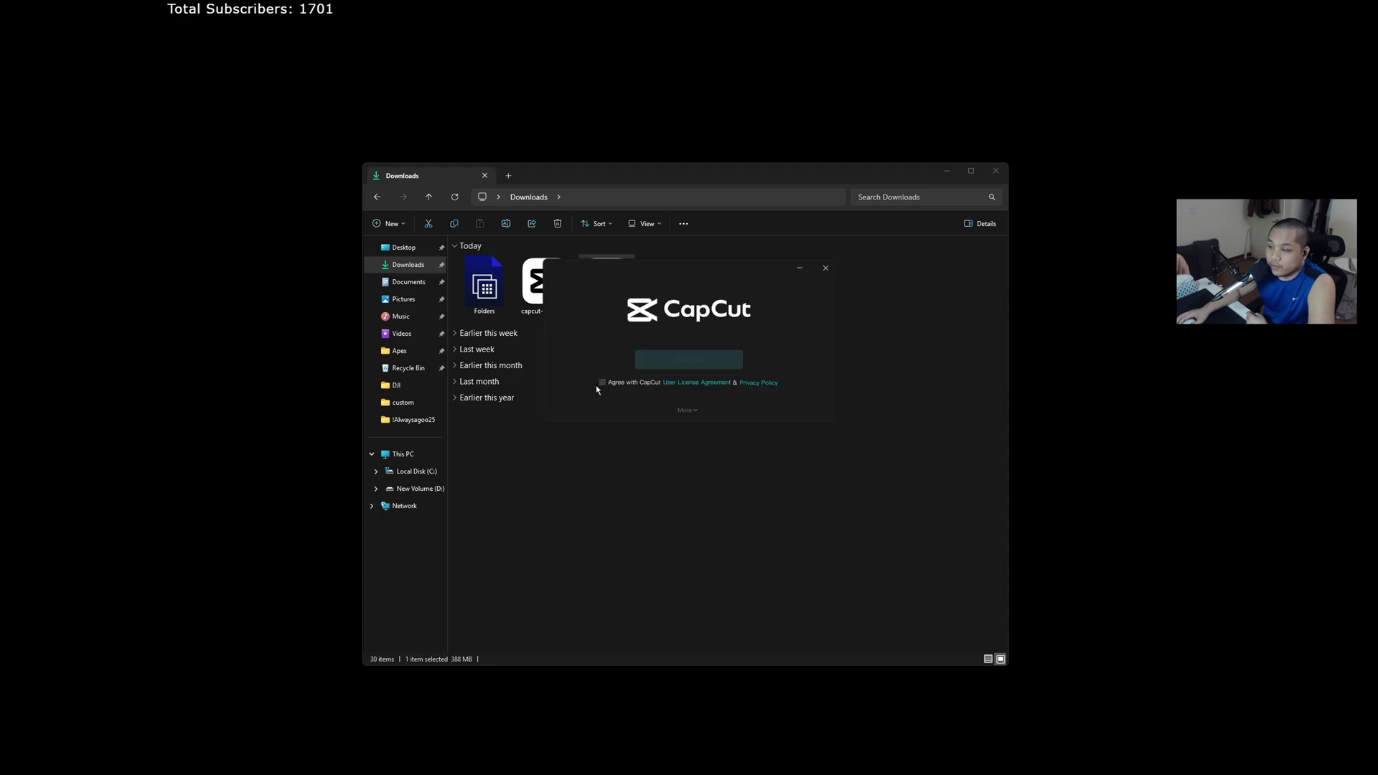
pyautogui.click(602, 383)
pyautogui.click(715, 360)
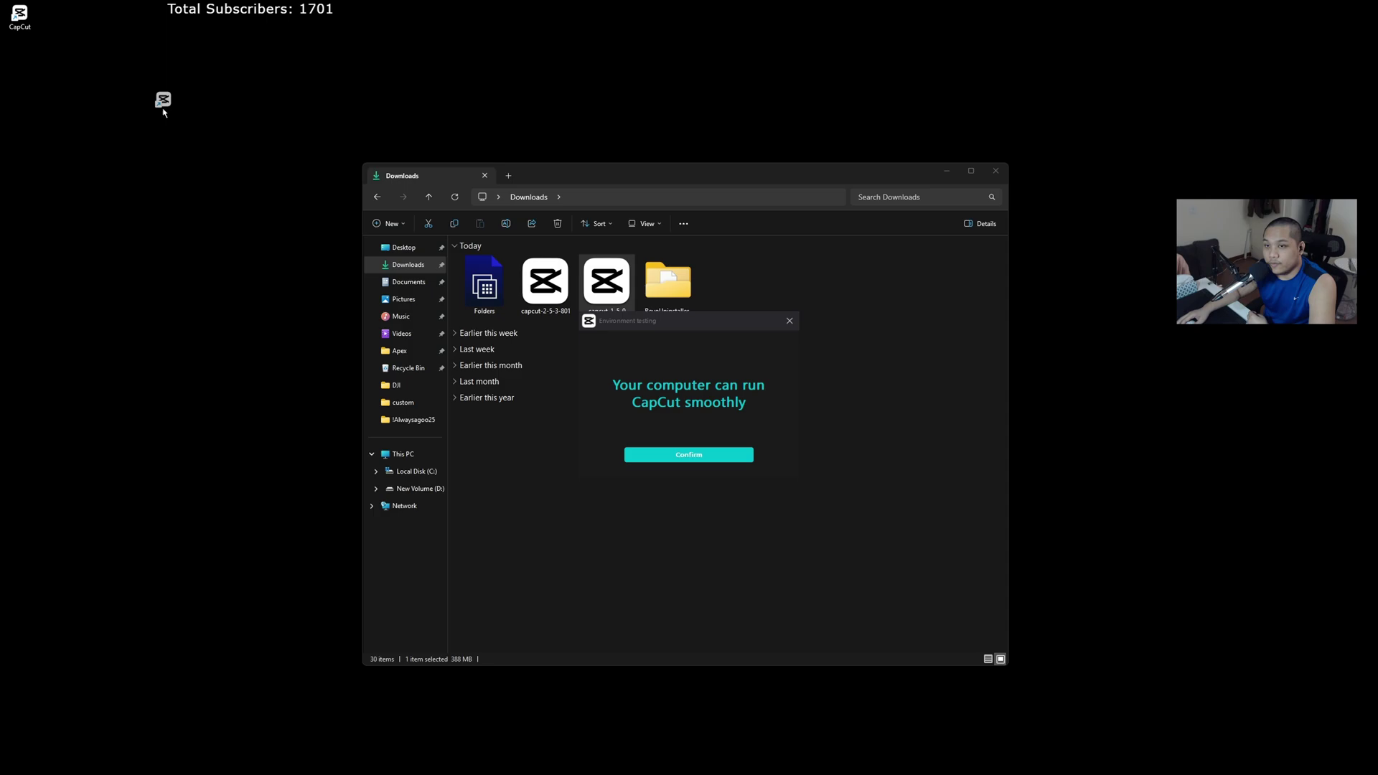
pyautogui.moveTo(273, 244); pyautogui.dragTo(271, 244)
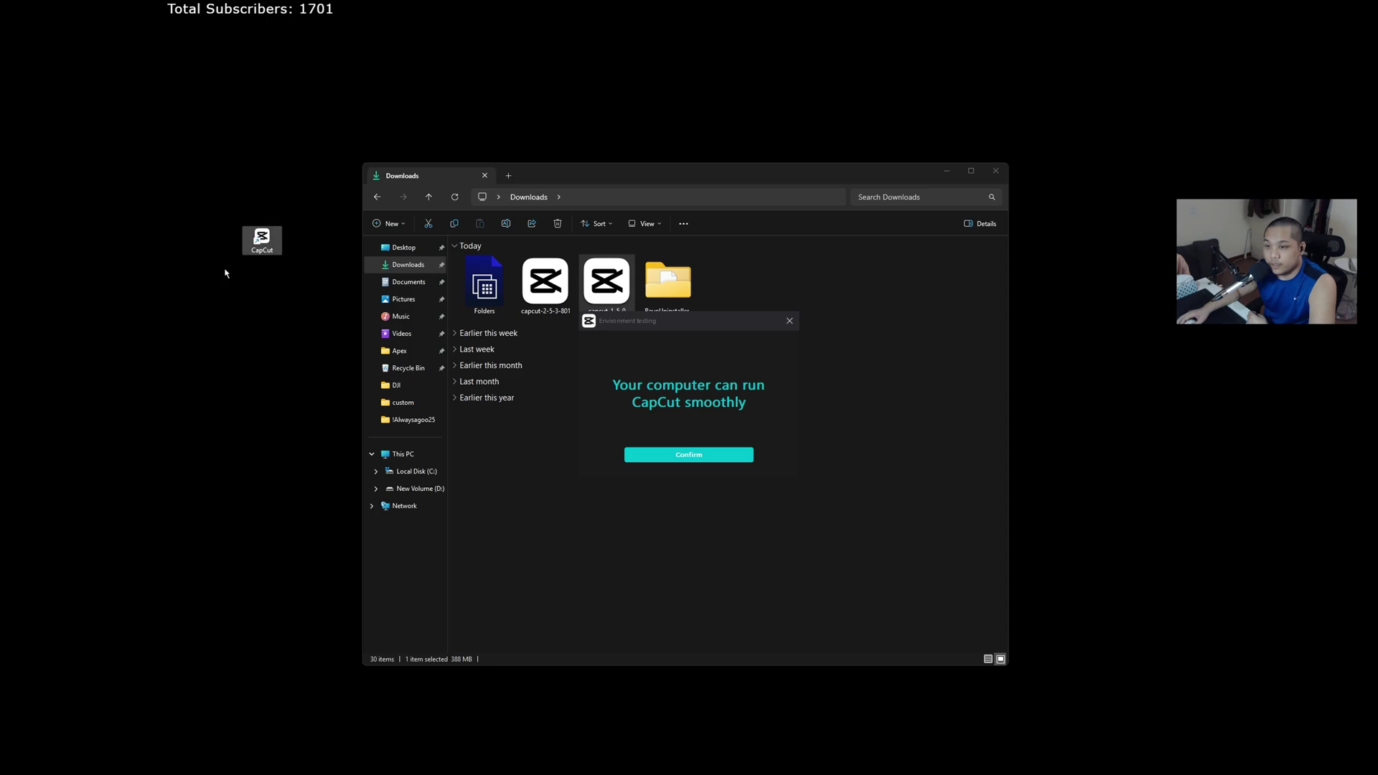
pyautogui.click(687, 458)
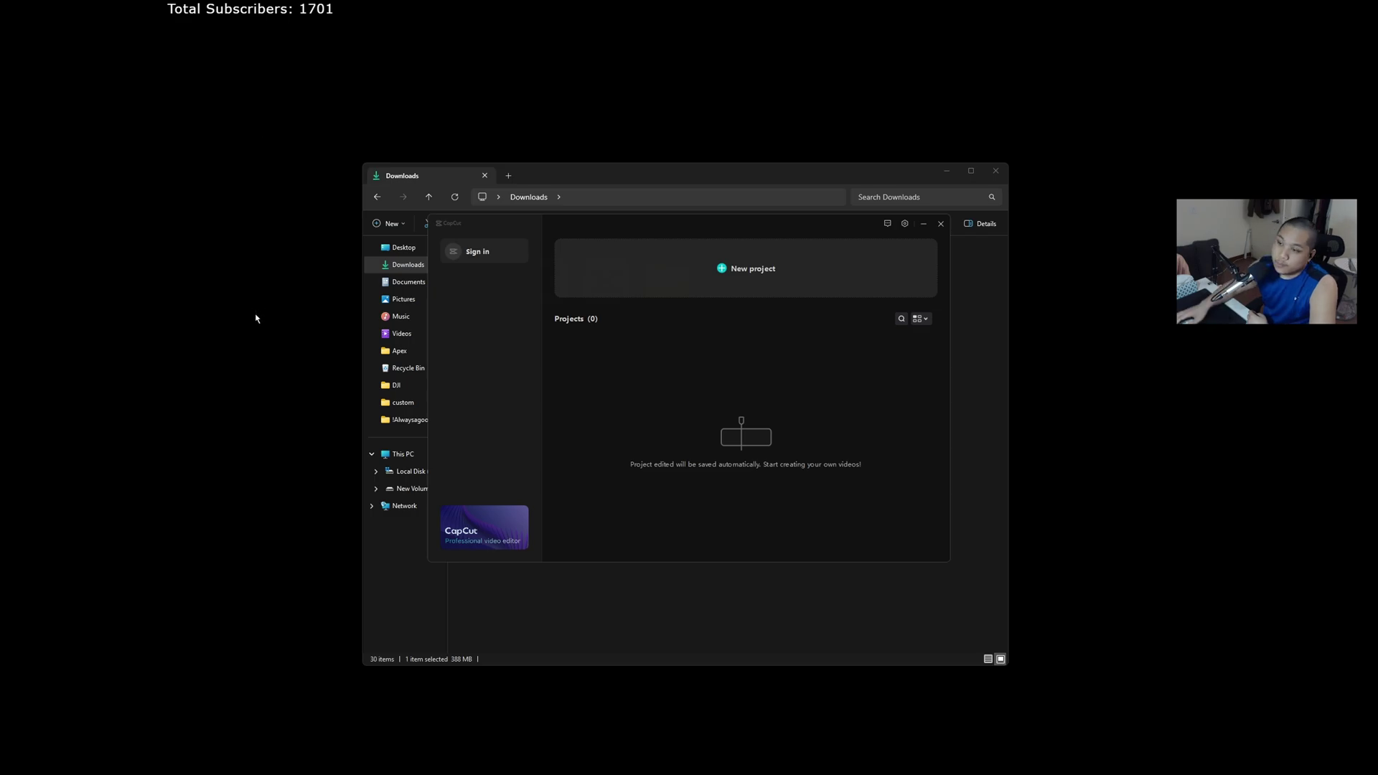
# Step: Check CapCut's version in the settings list (1.5.0), then close CapCut
pyautogui.click(904, 224)
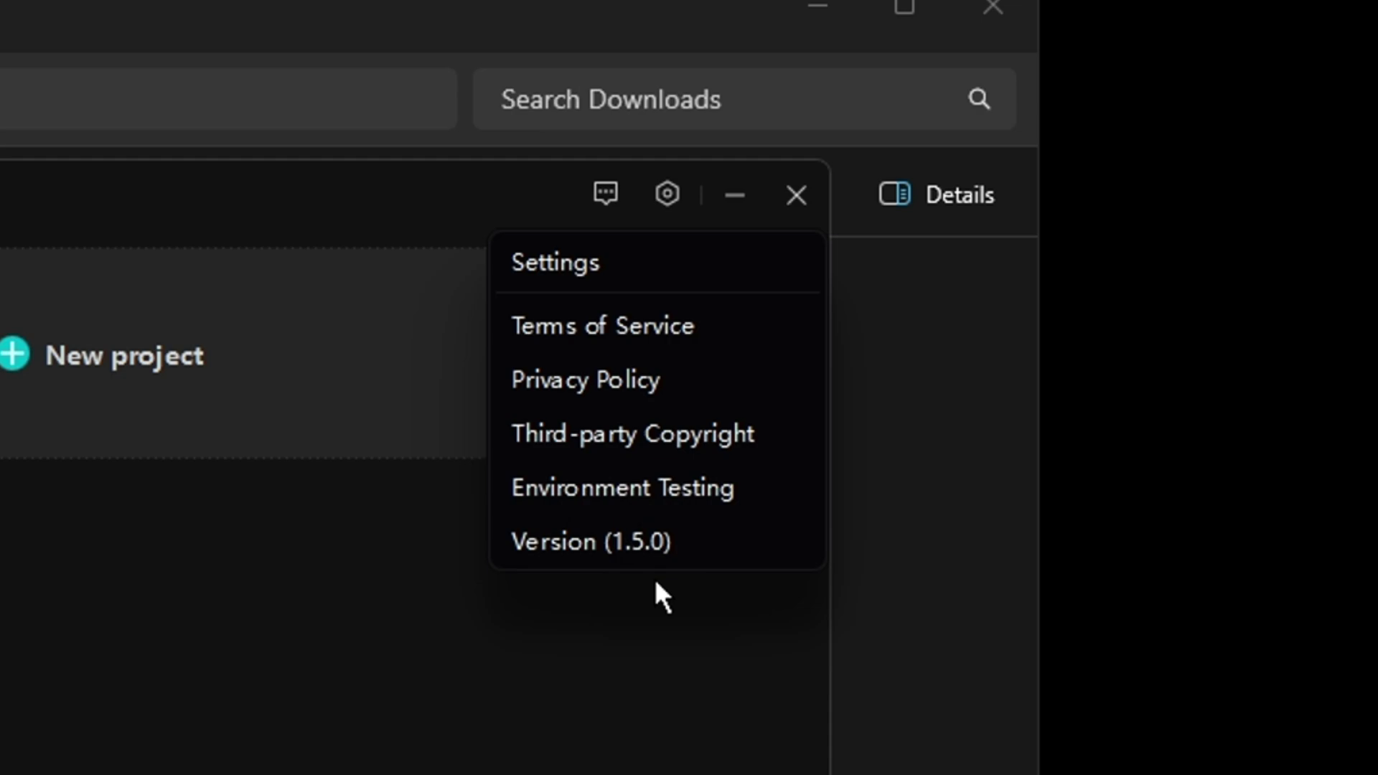
pyautogui.click(470, 717)
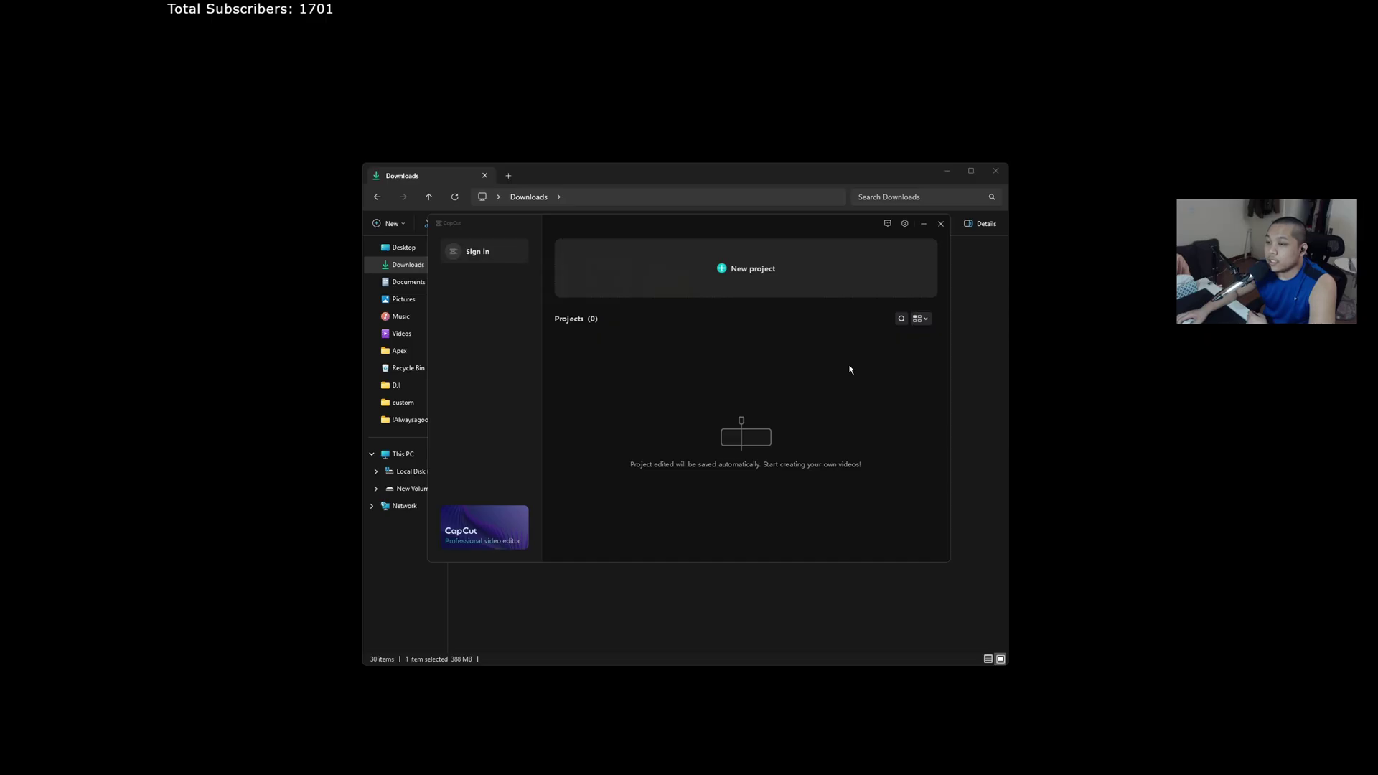
pyautogui.click(941, 223)
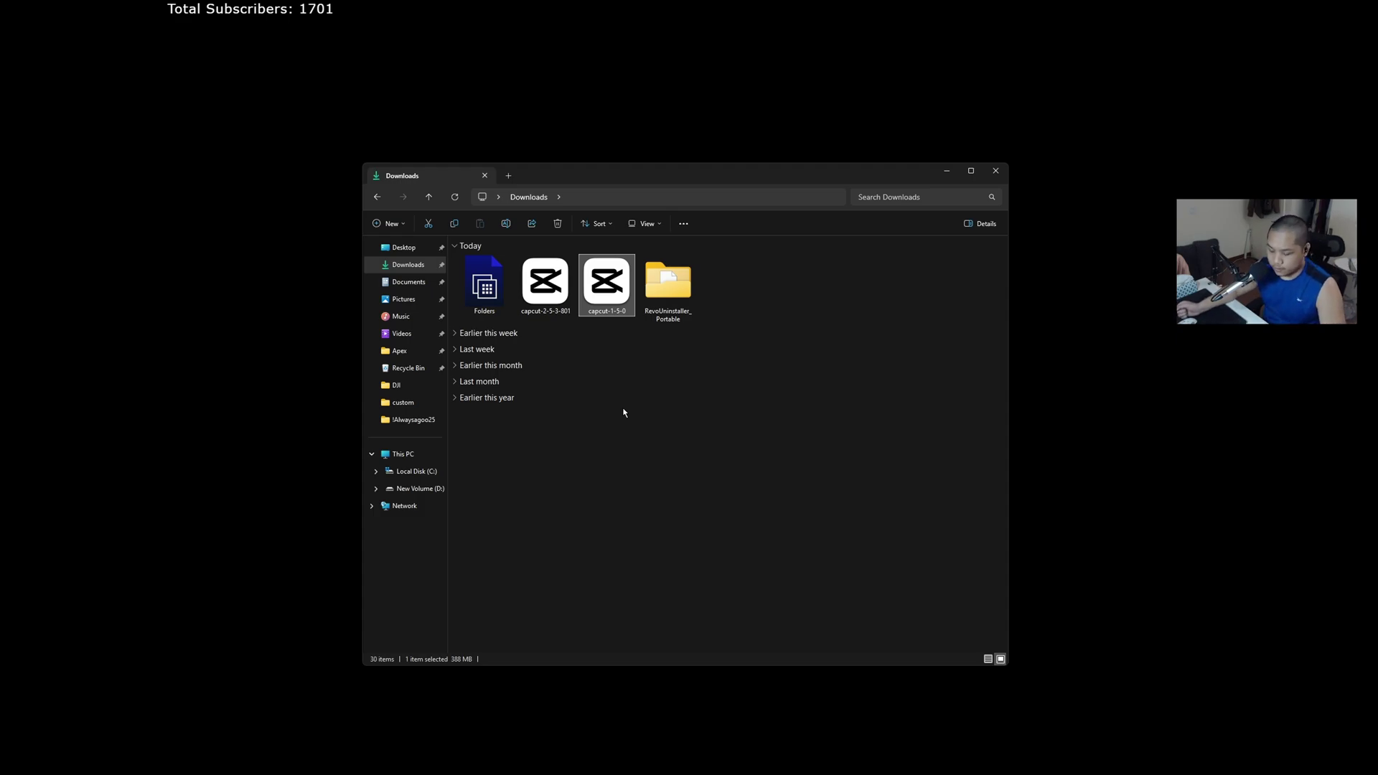
# Step: Search 'cap' in Start and open the CapCut shortcut's file location
pyautogui.press('super')
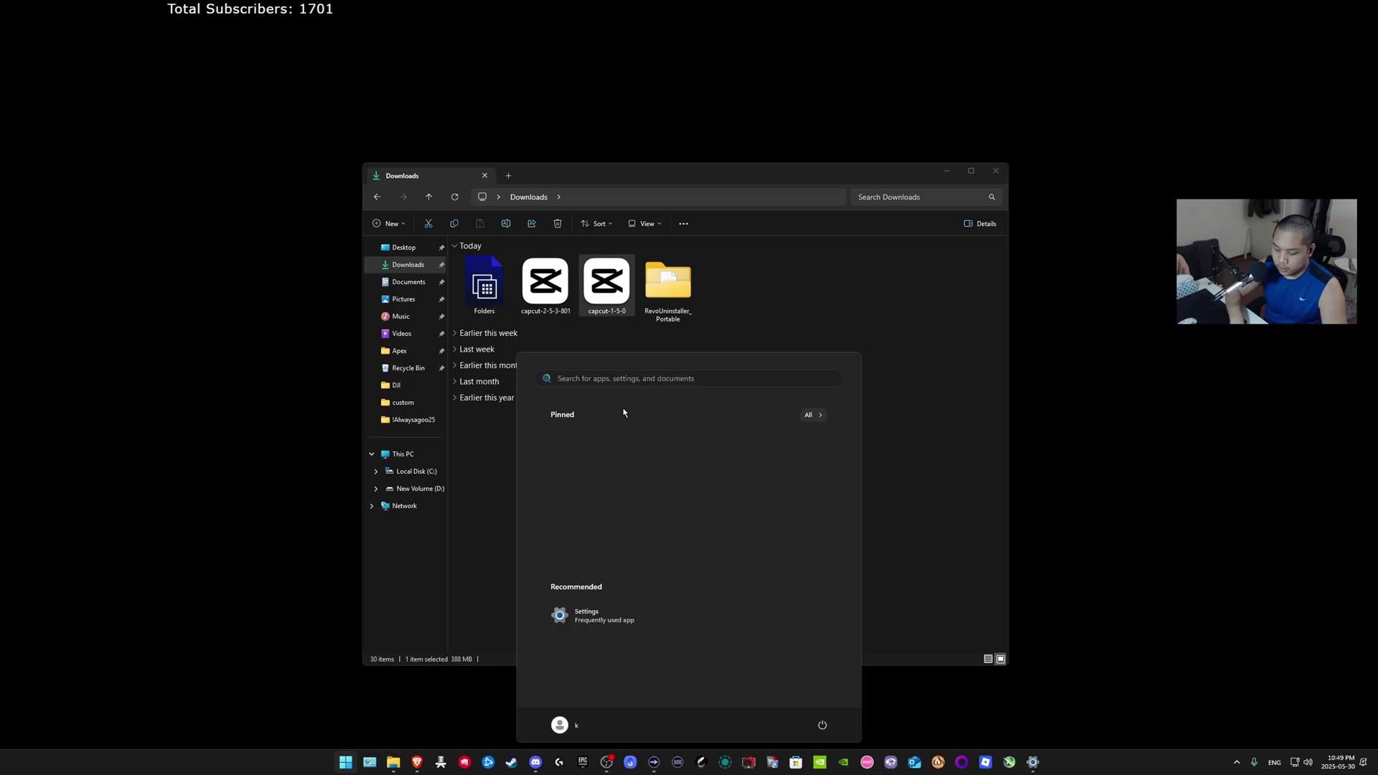
pyautogui.write('cap')
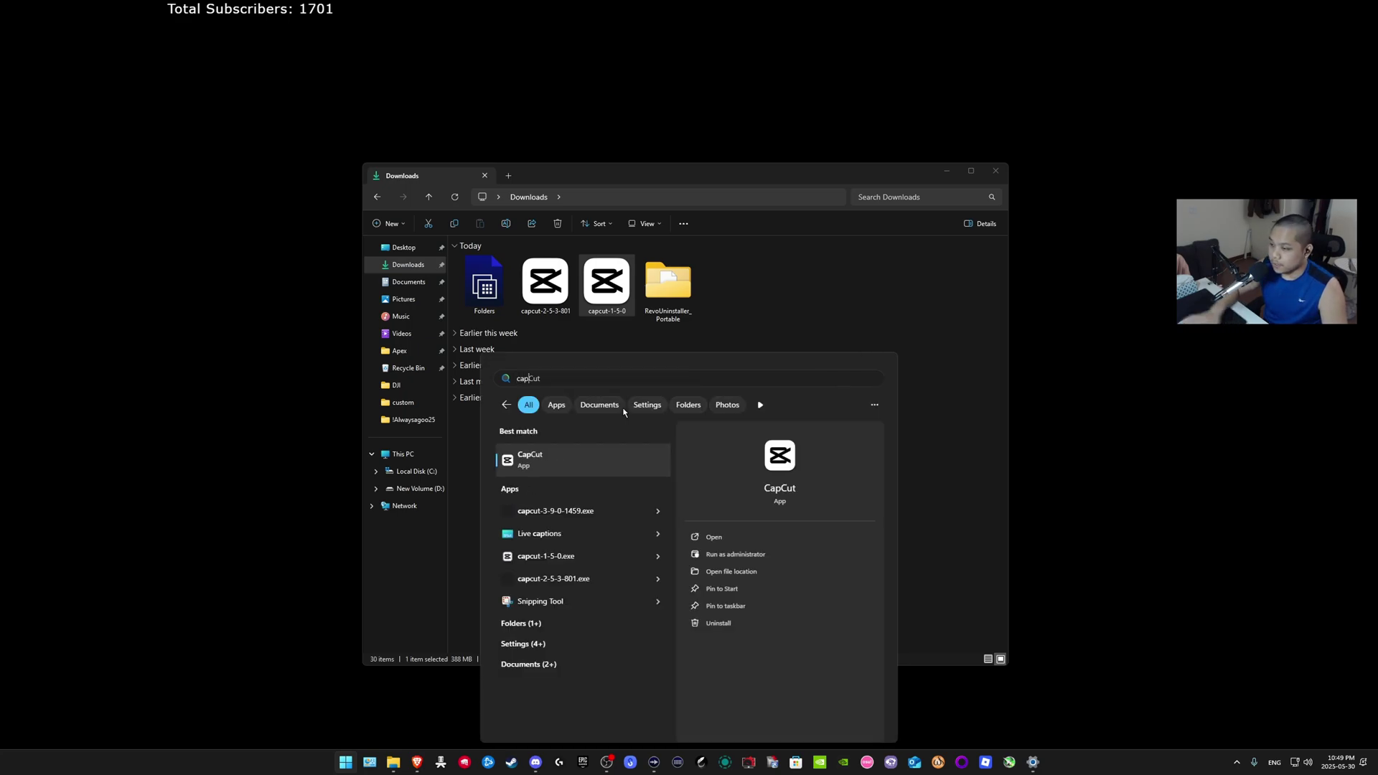
pyautogui.click(808, 573)
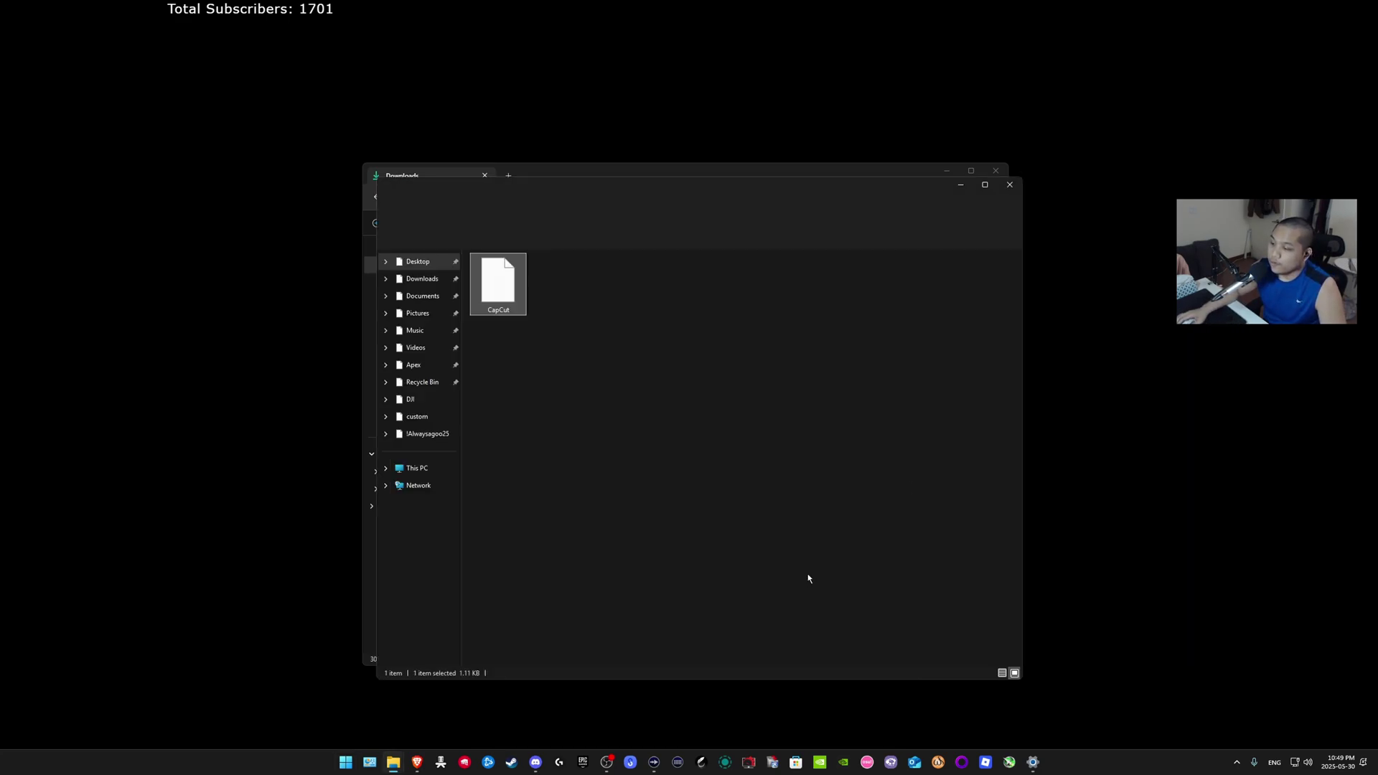
# Step: Follow the shortcut to AppData\Local\CapCut\Apps and show it in Details view
pyautogui.rightClick(489, 291)
pyautogui.click(526, 267)
pyautogui.rightClick(506, 290)
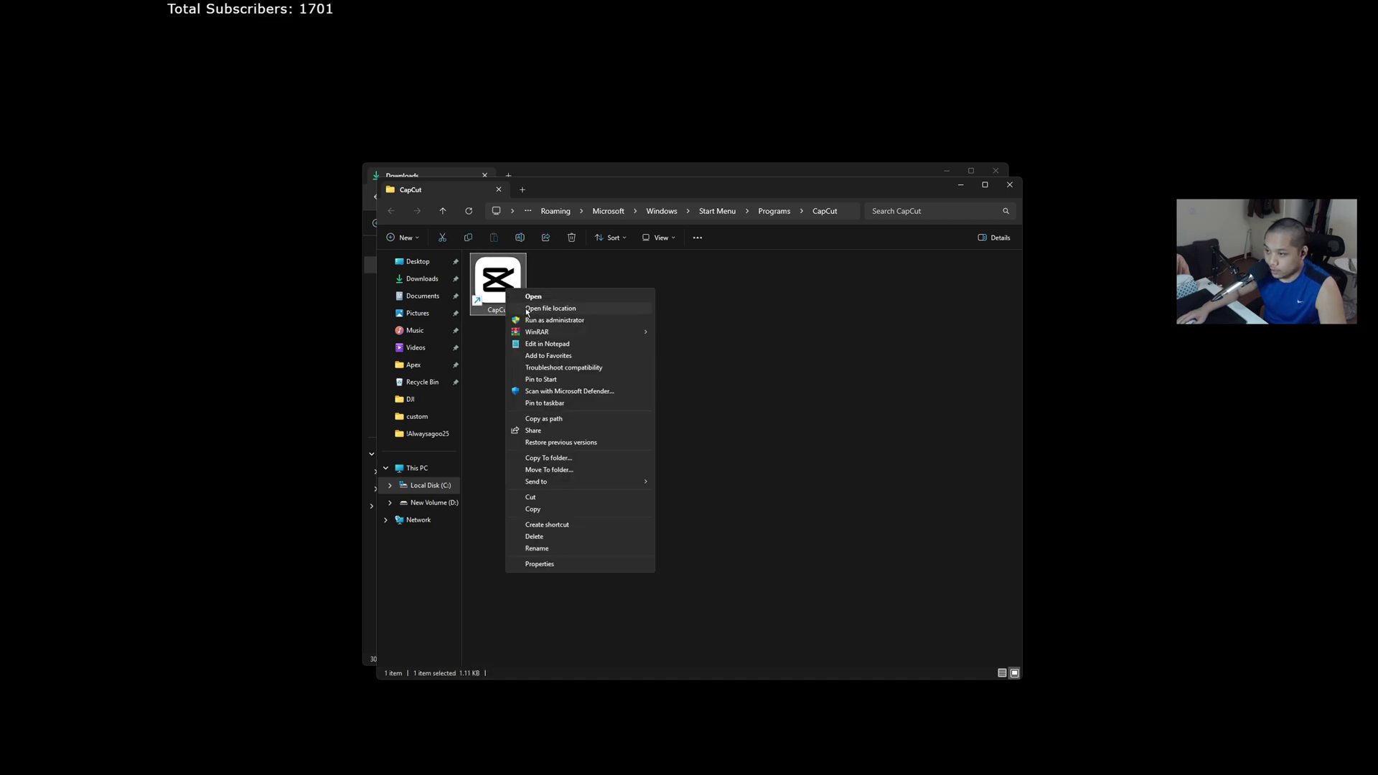
pyautogui.click(527, 308)
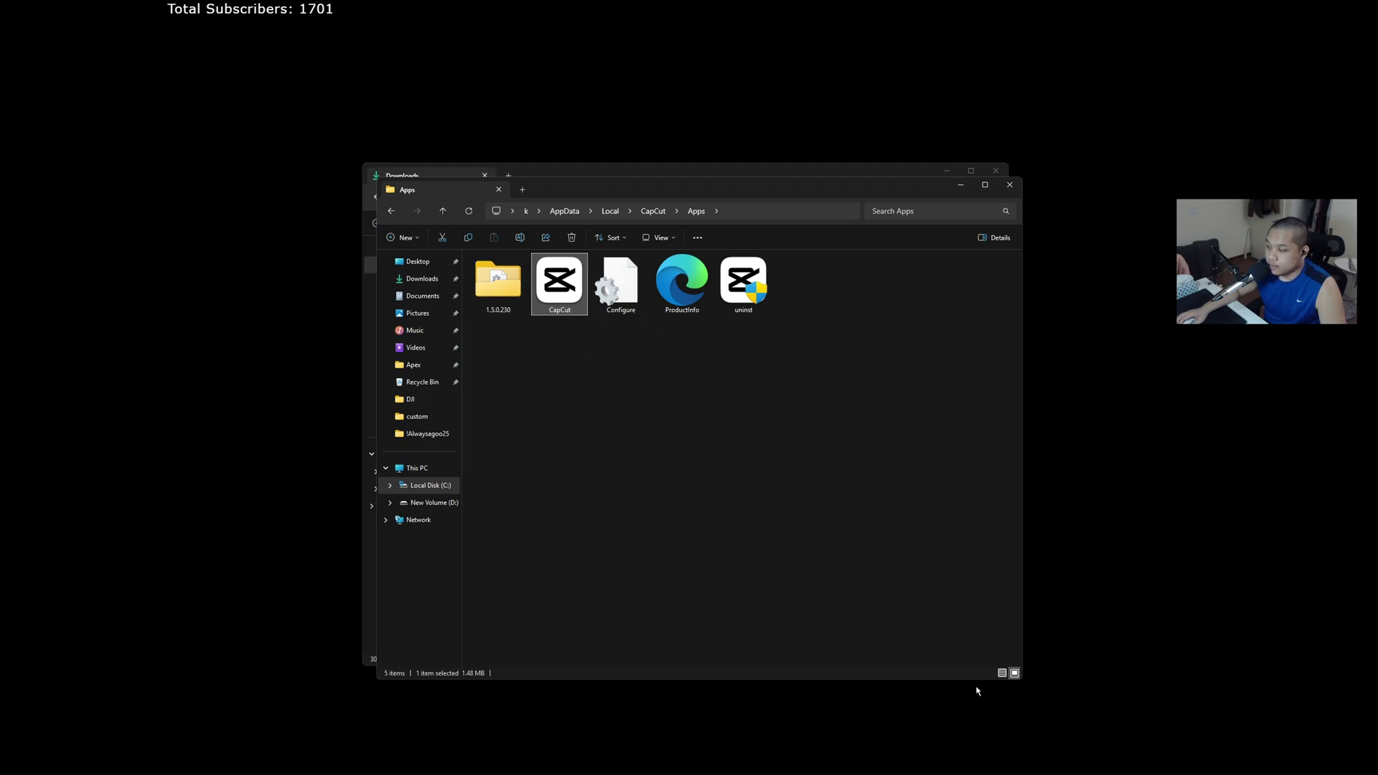
pyautogui.click(1002, 672)
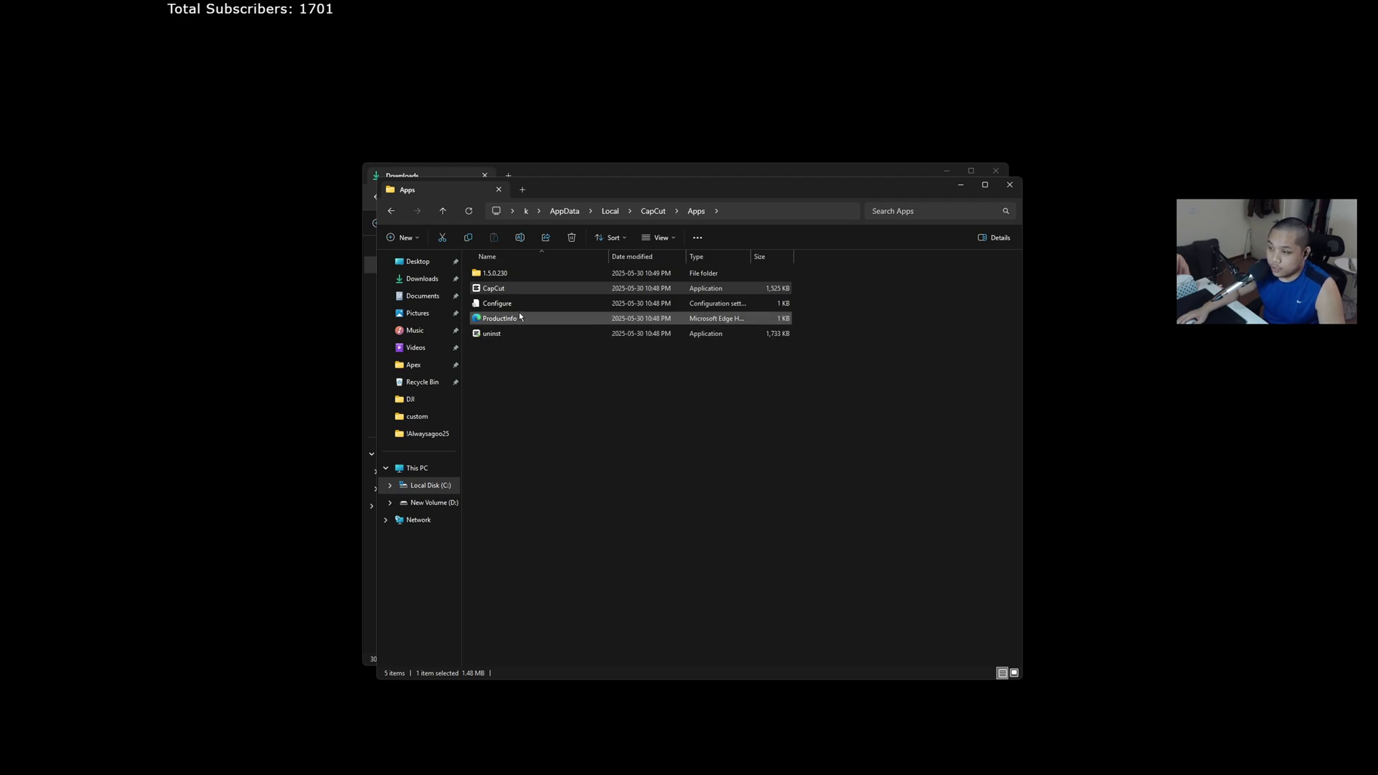
pyautogui.moveTo(489, 280)
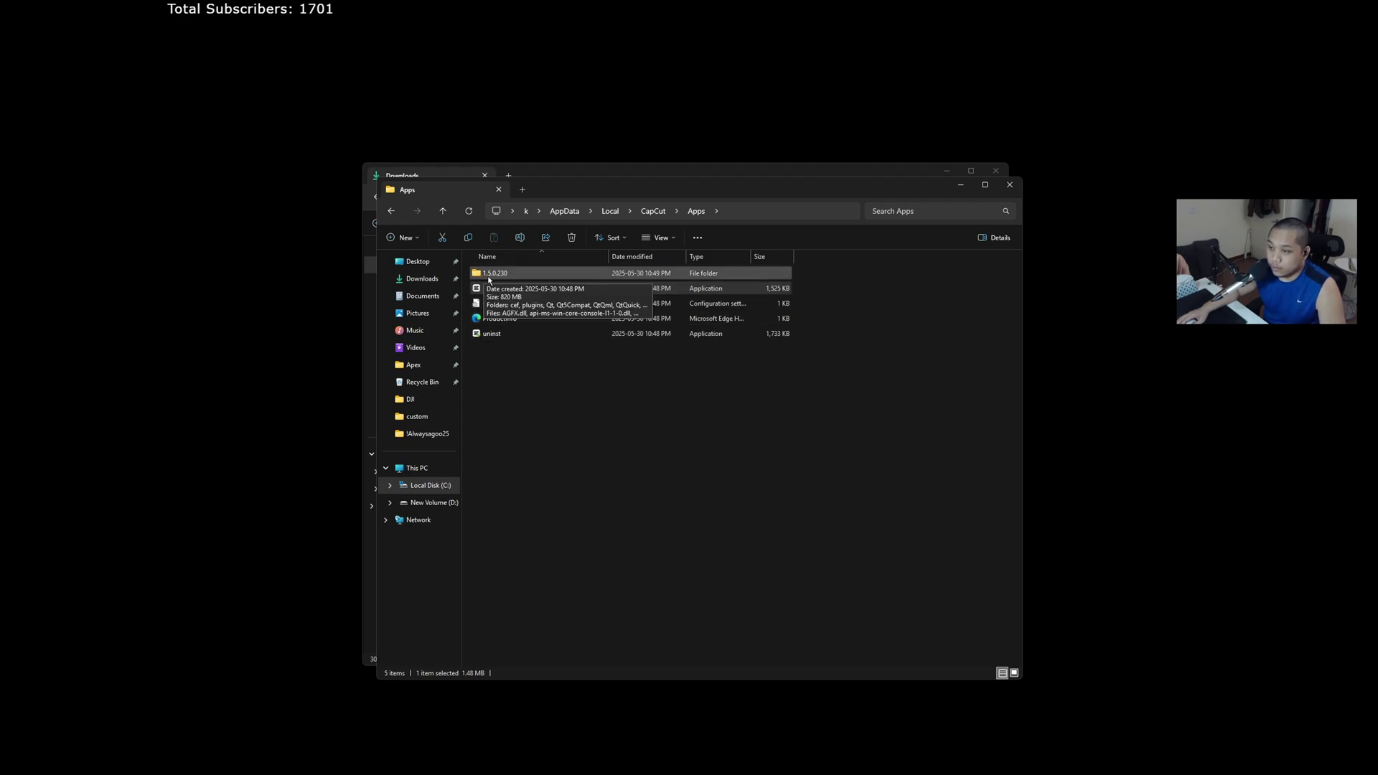
# Step: In the 1.5.0.230 folder, launch CapCut.exe directly, then close its window
pyautogui.doubleClick(494, 274)
pyautogui.moveTo(633, 346)
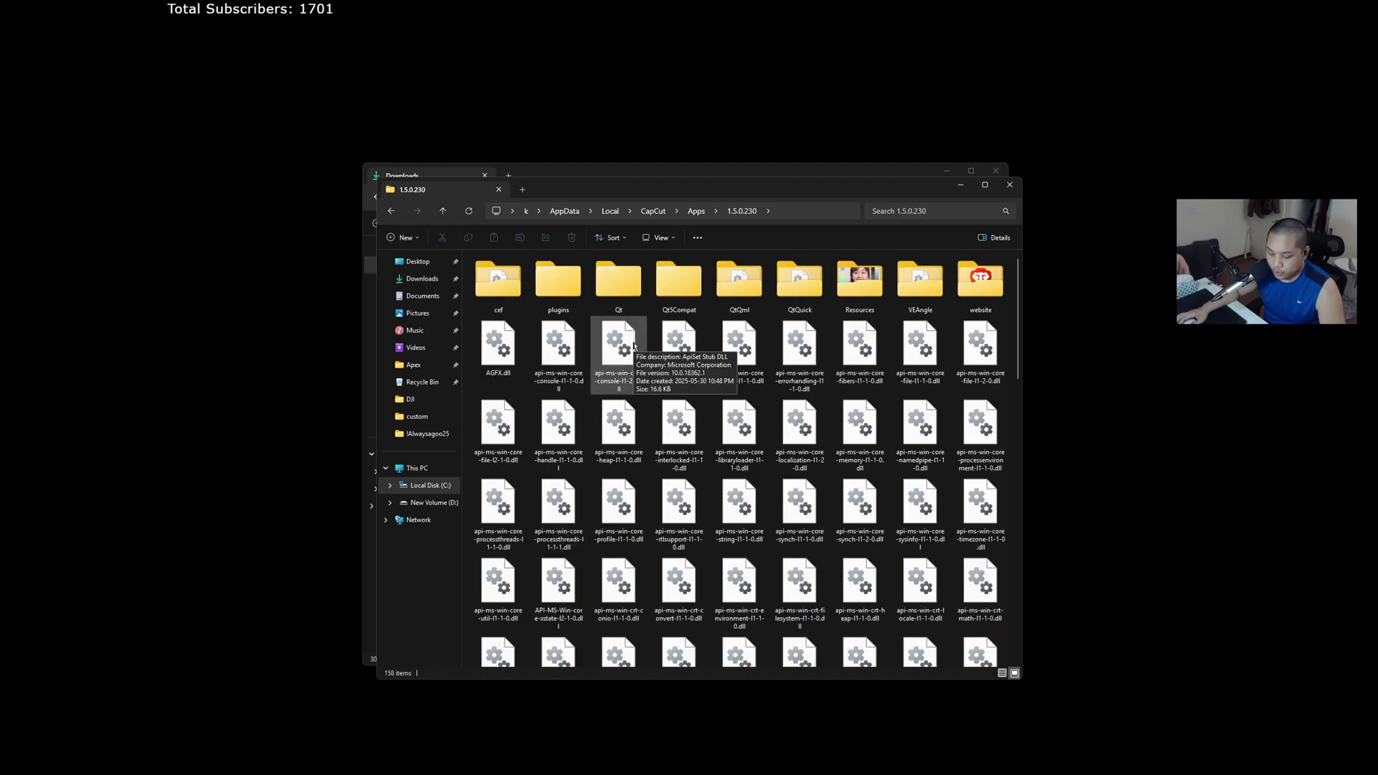
pyautogui.write('capcut')
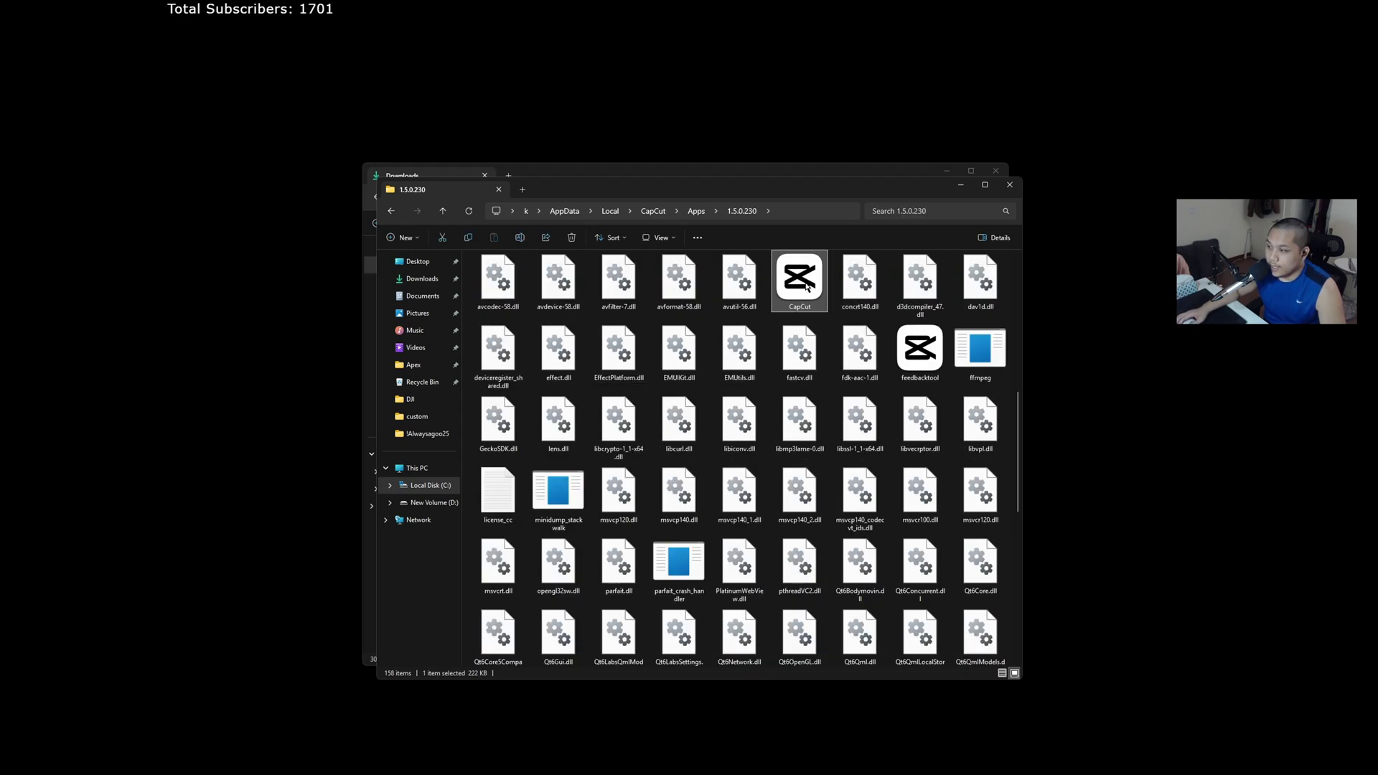
pyautogui.moveTo(788, 281)
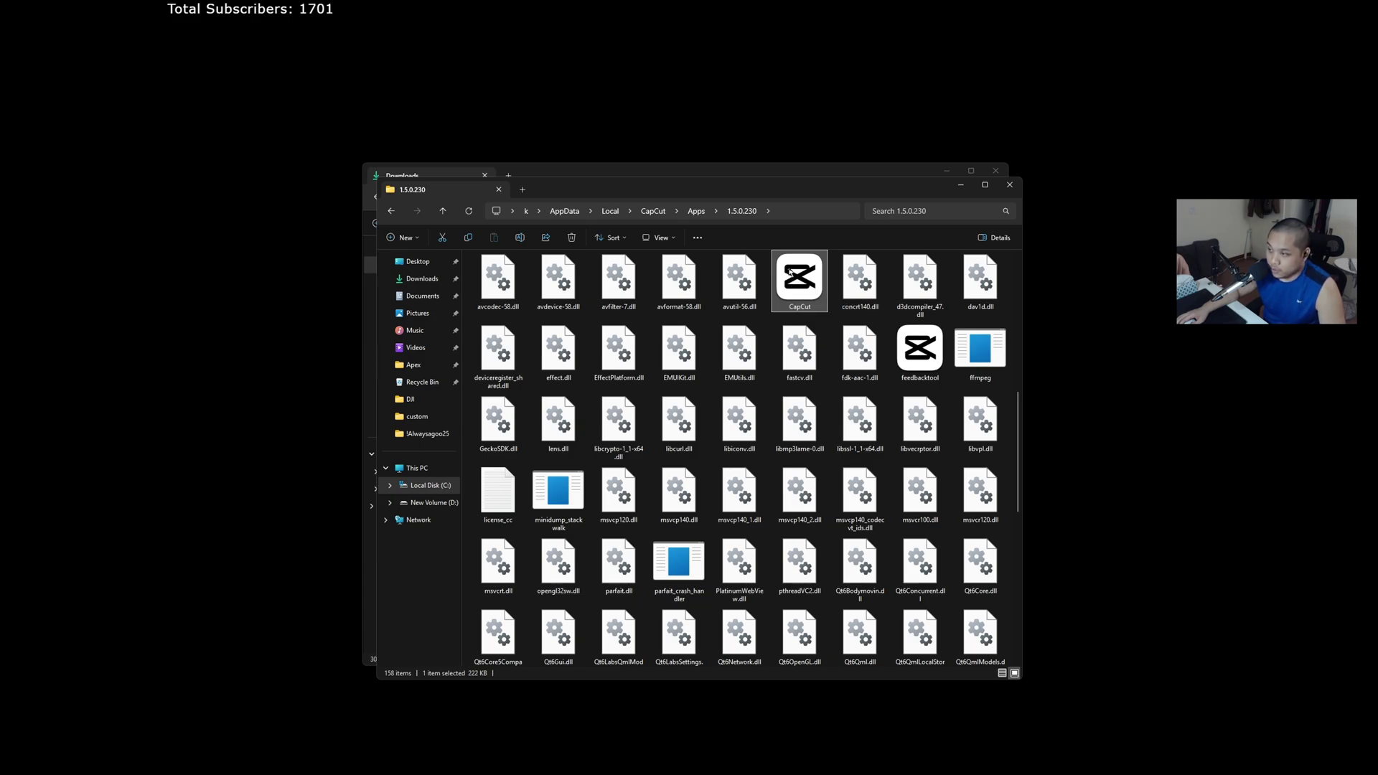
pyautogui.doubleClick(789, 272)
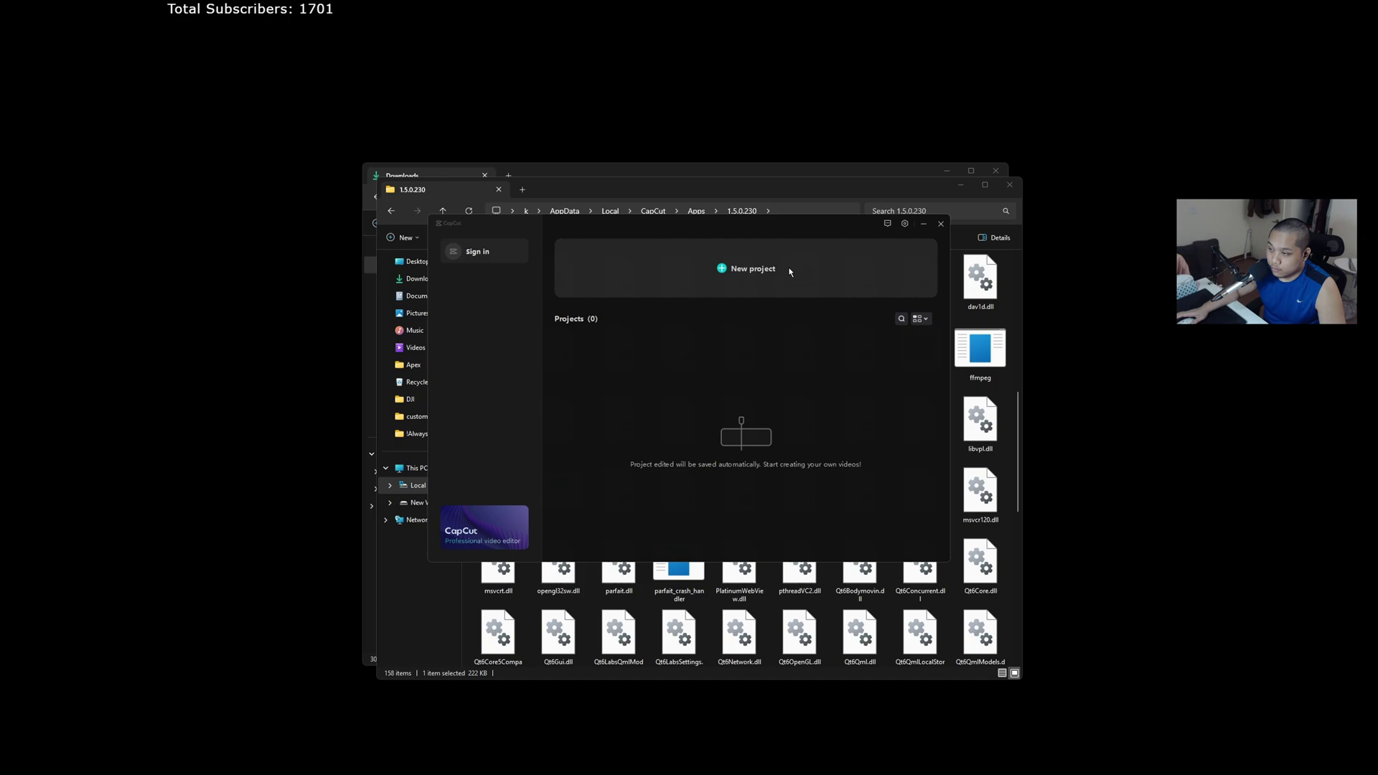
pyautogui.click(939, 226)
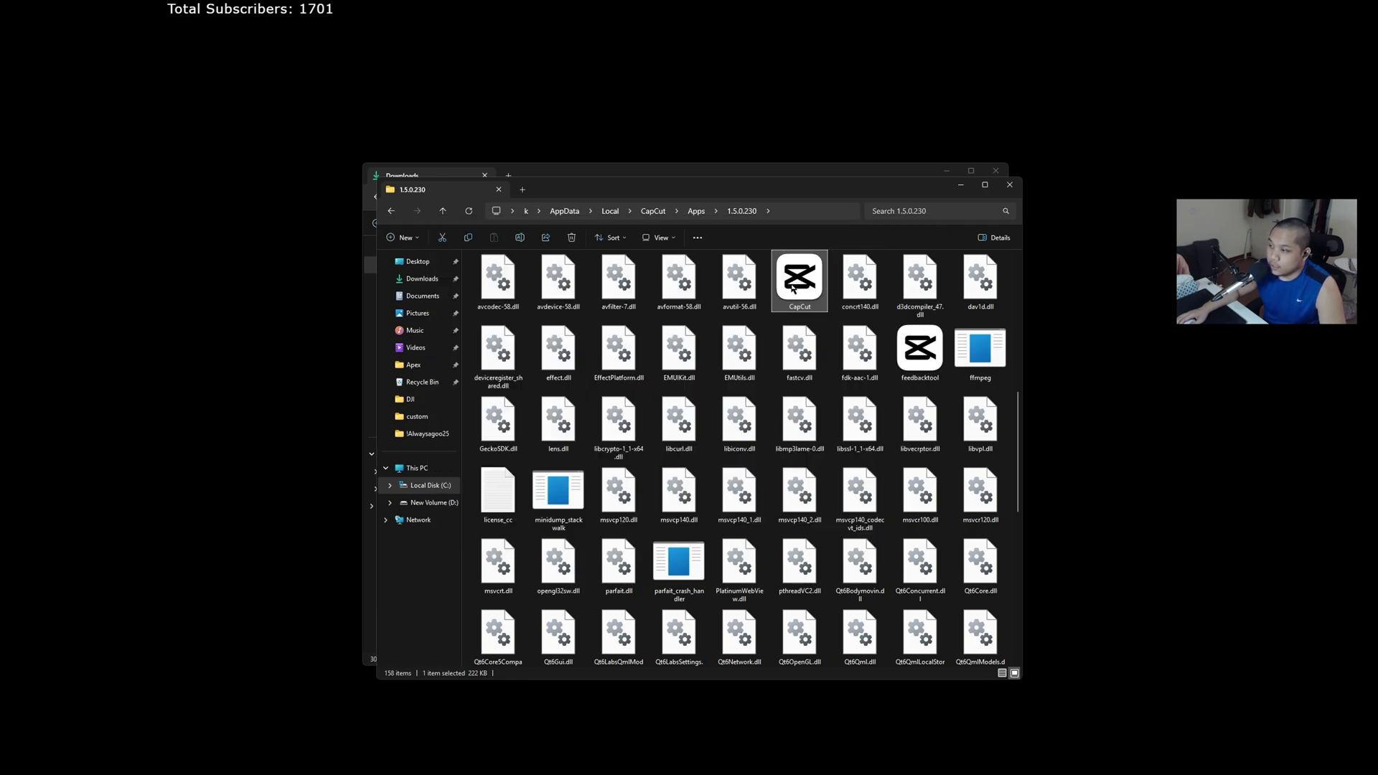
# Step: Try dragging the CapCut executable and open its options, then dismiss them unchanged
pyautogui.moveTo(793, 288)
pyautogui.mouseDown()
pyautogui.moveTo(309, 287)
pyautogui.moveTo(199, 265)
pyautogui.moveTo(830, 295)
pyautogui.moveTo(804, 296)
pyautogui.mouseUp()
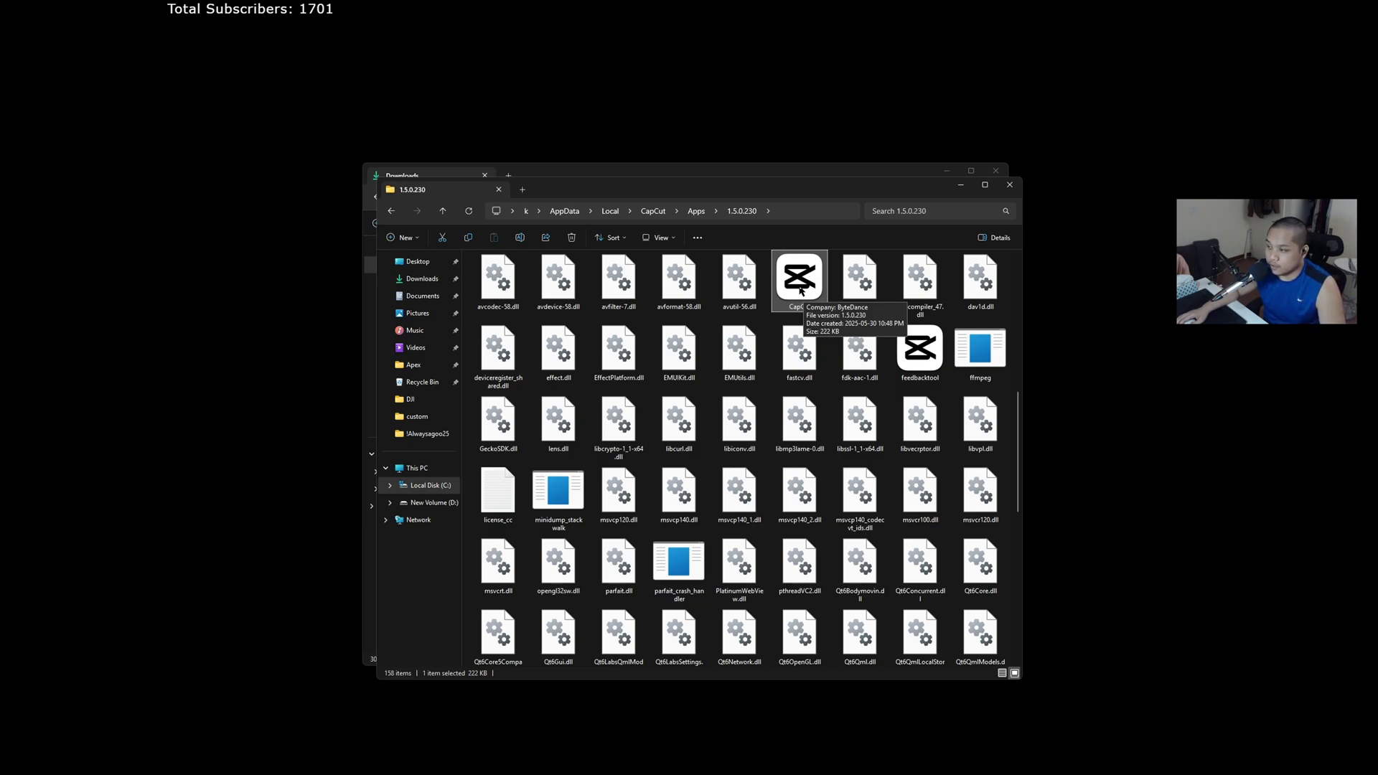
pyautogui.rightClick(800, 290)
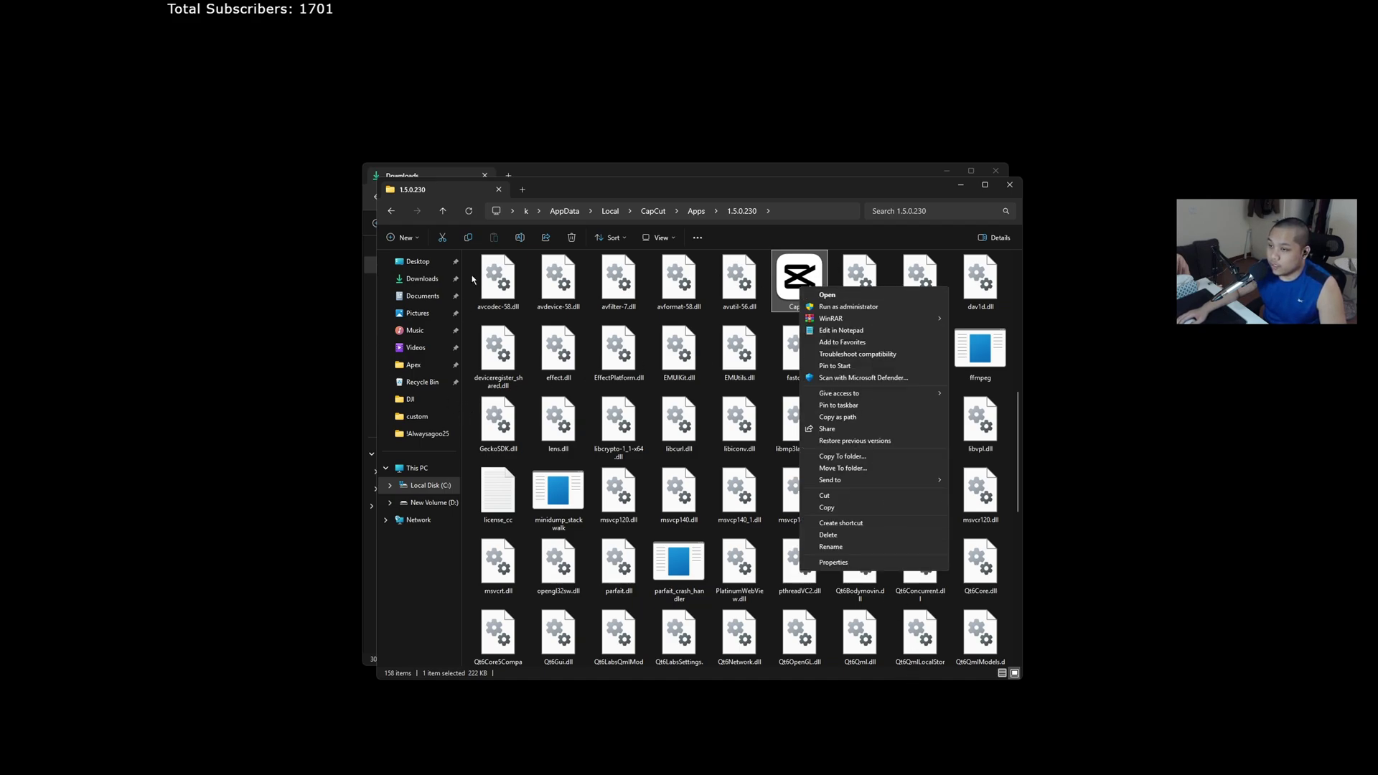
pyautogui.click(792, 274)
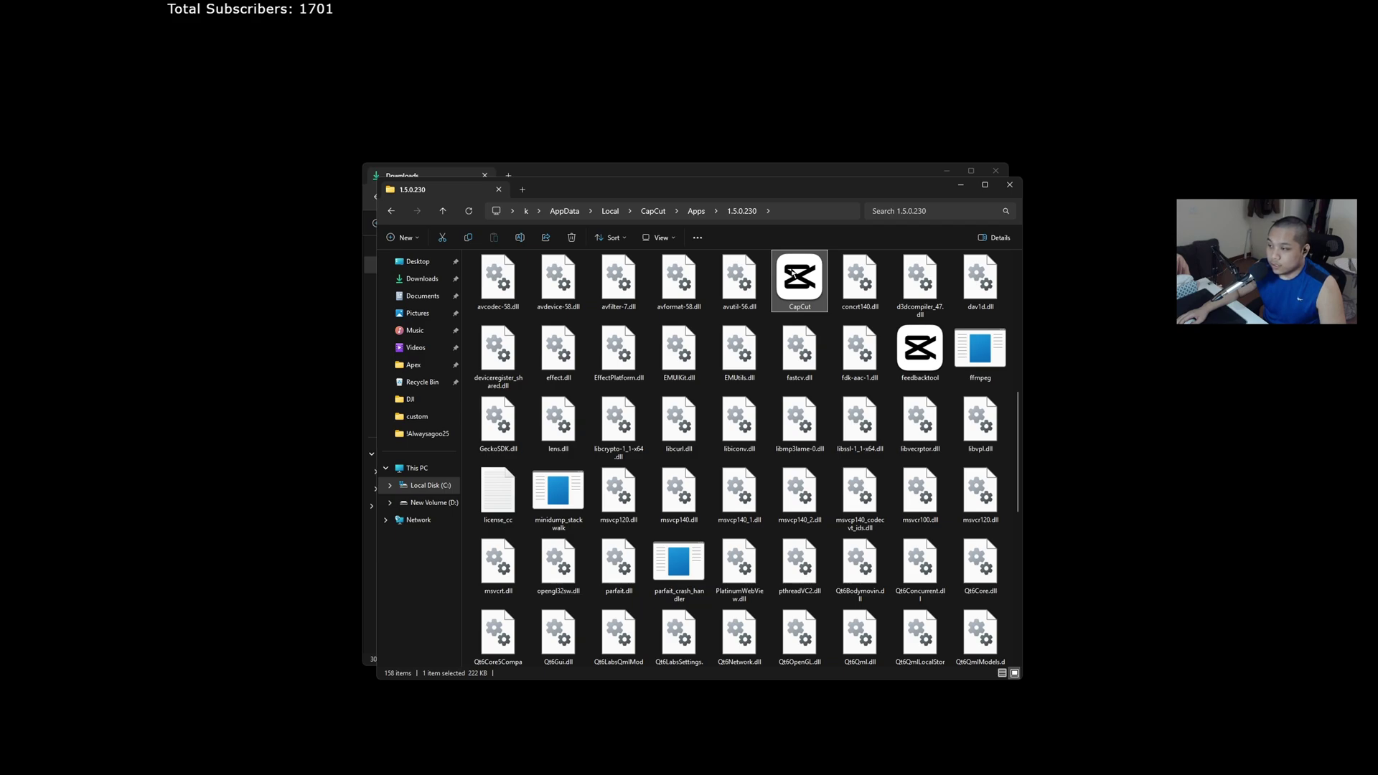
pyautogui.moveTo(786, 267)
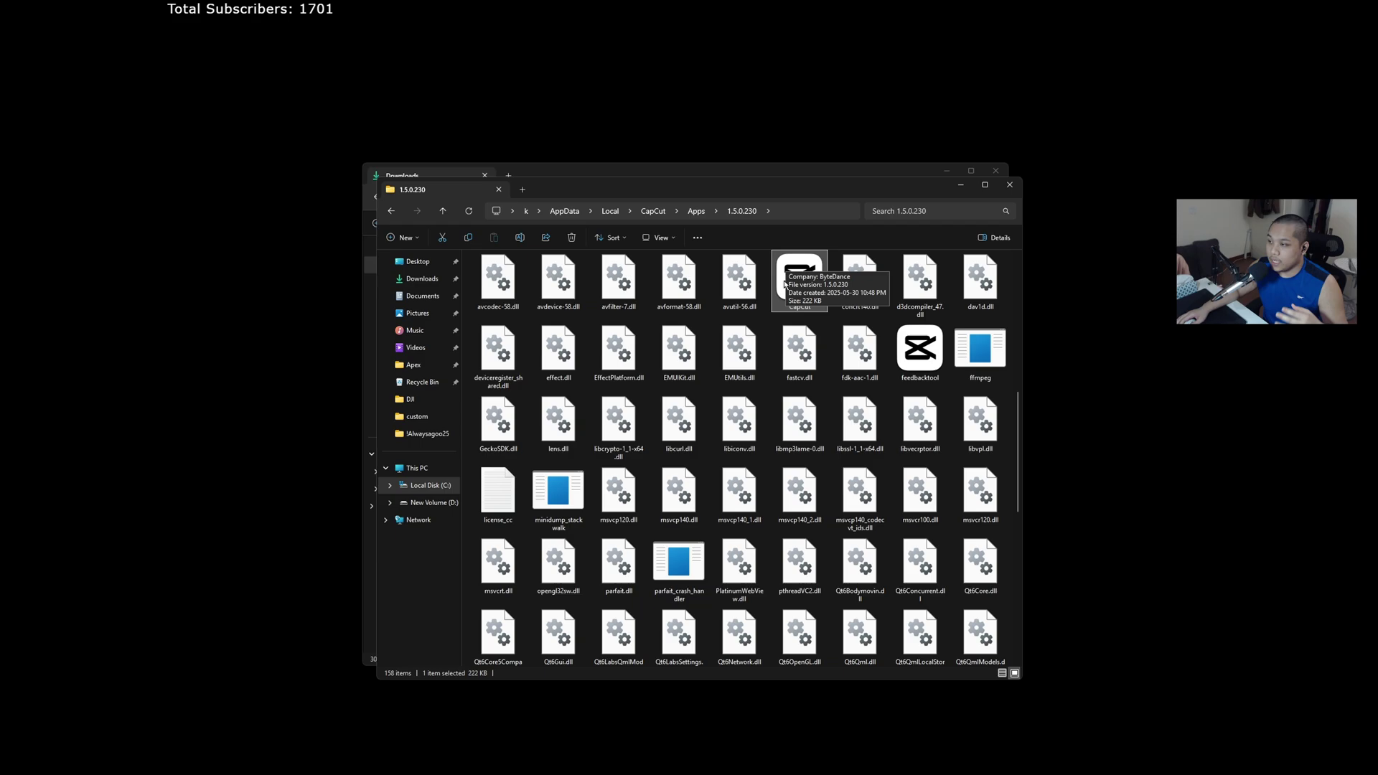
# Step: Move the 1.5.0.230 folder window down and close it, leaving Downloads visible
pyautogui.moveTo(897, 189); pyautogui.dragTo(897, 250)
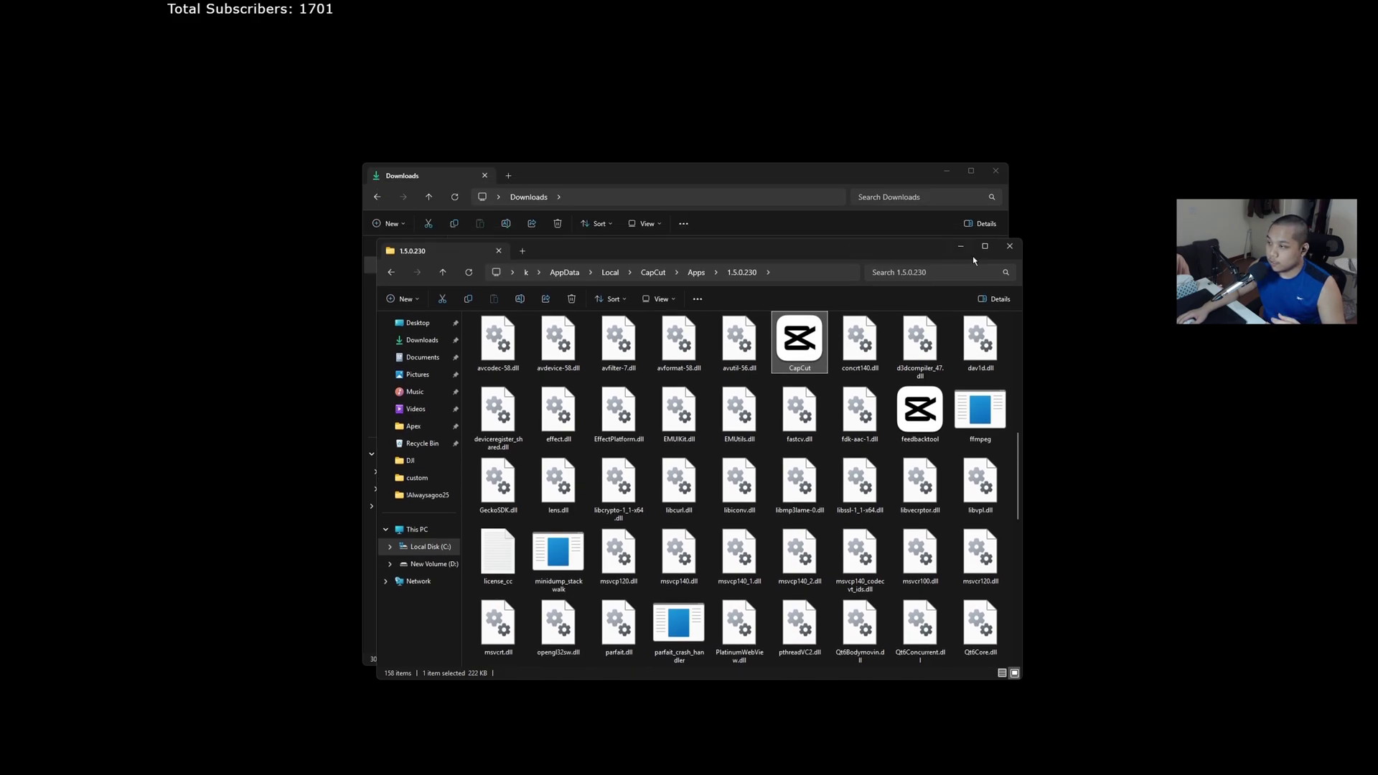
pyautogui.click(1017, 247)
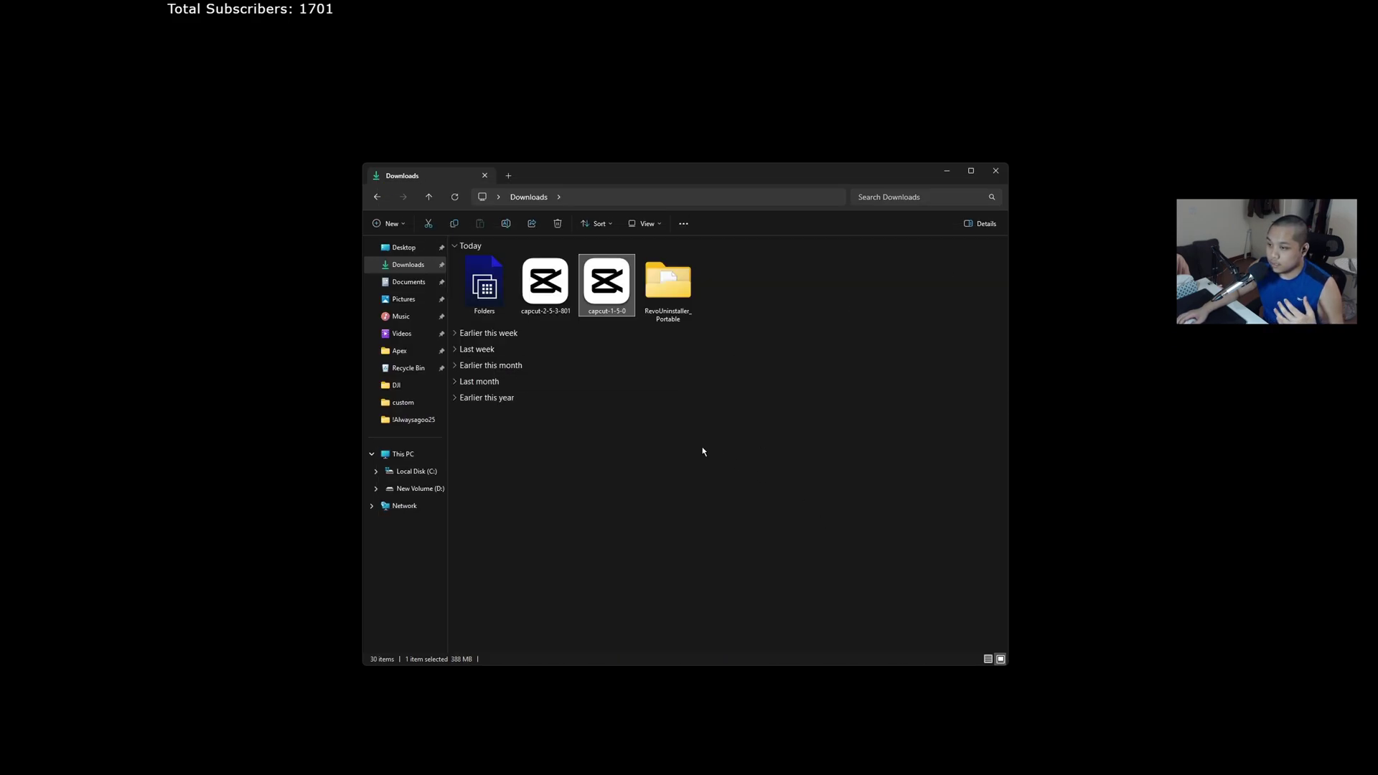